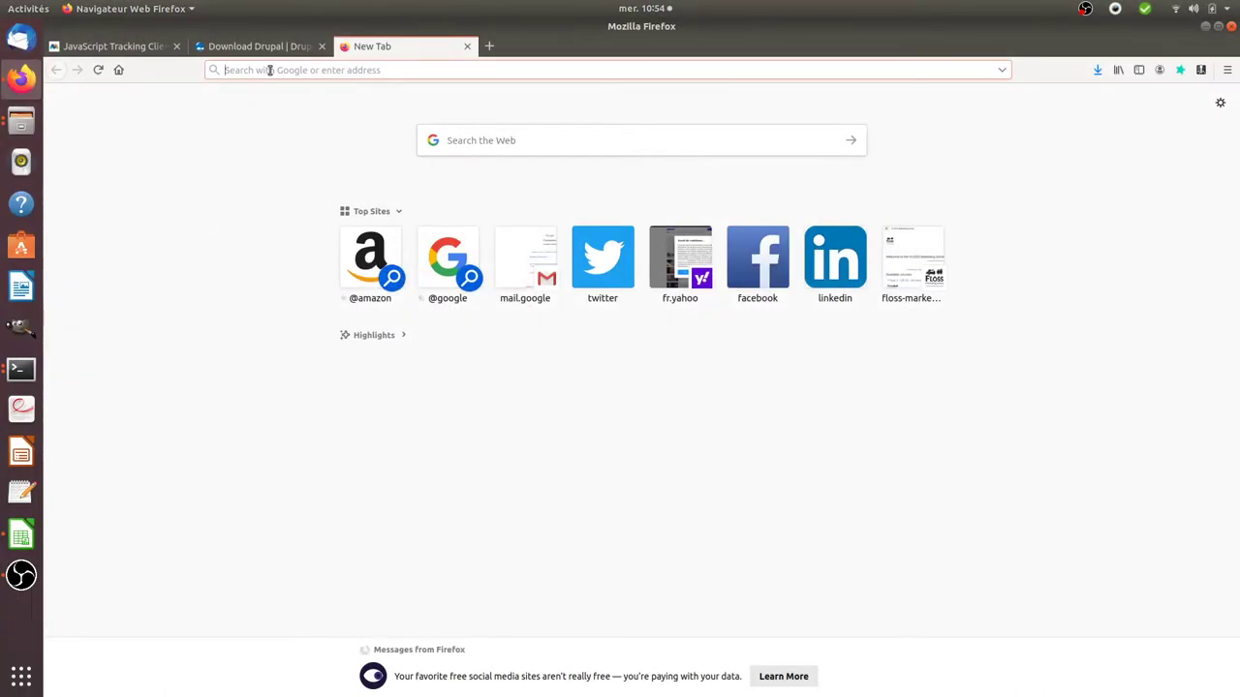
Step: Switch to the Download Drupal tab in Firefox, then bring up the open terminal windows
click(271, 47)
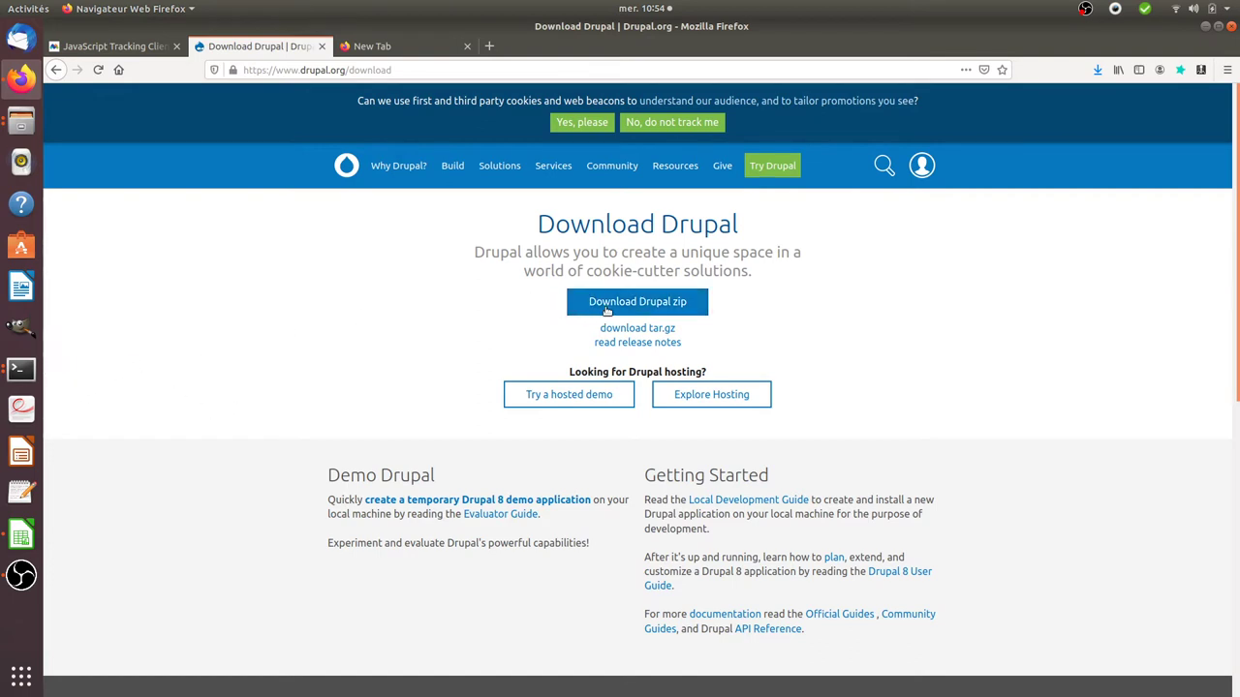
click(32, 376)
Step: Delete the stray 'zip' file with sudo rm and clear the terminal screen
click(158, 335)
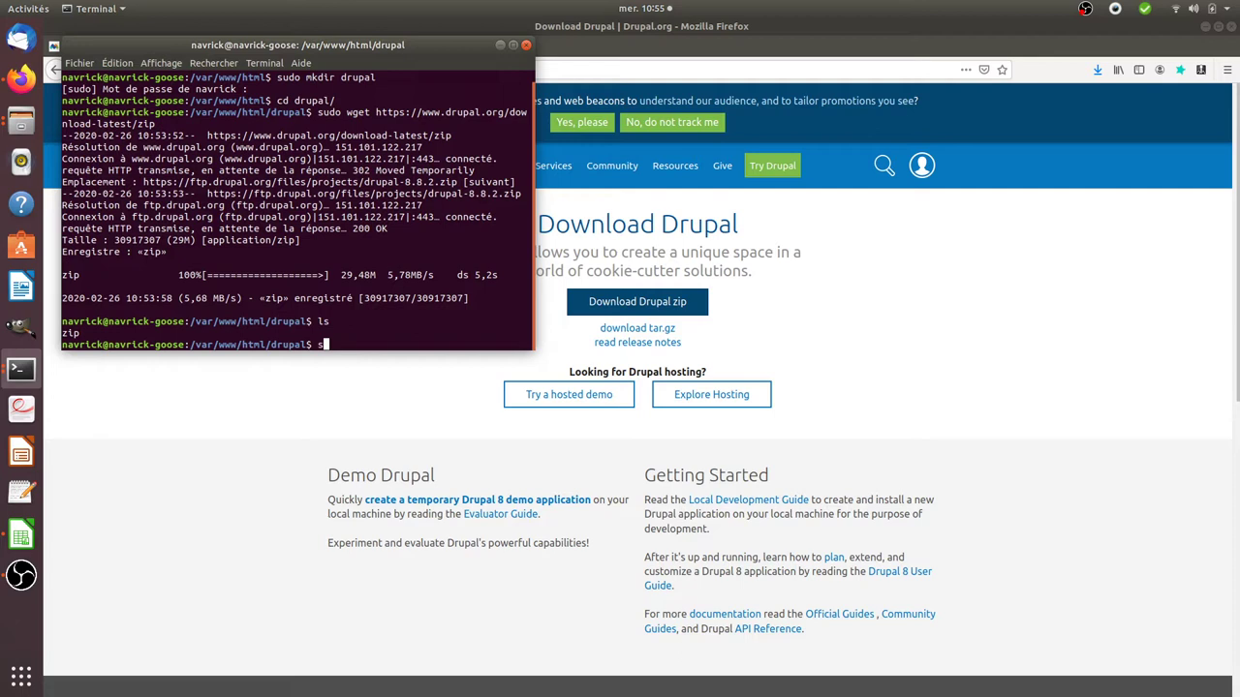
text(sudo rm zip)
key(Return)
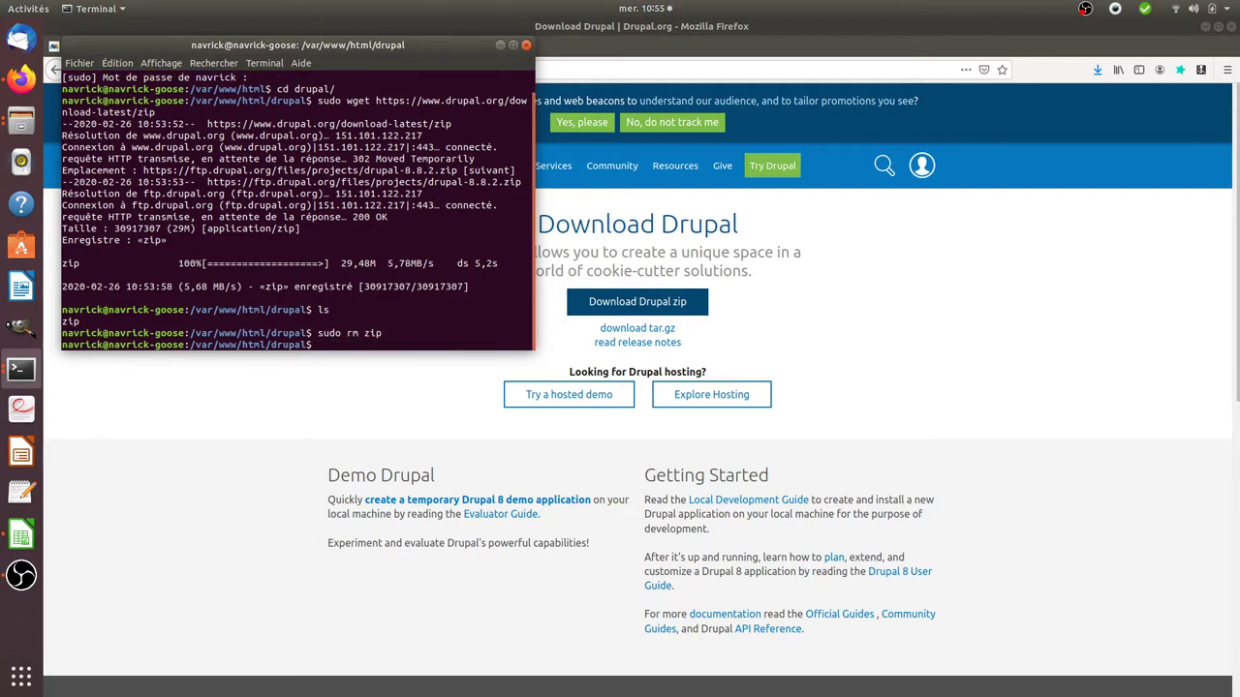
key(ctrl+l)
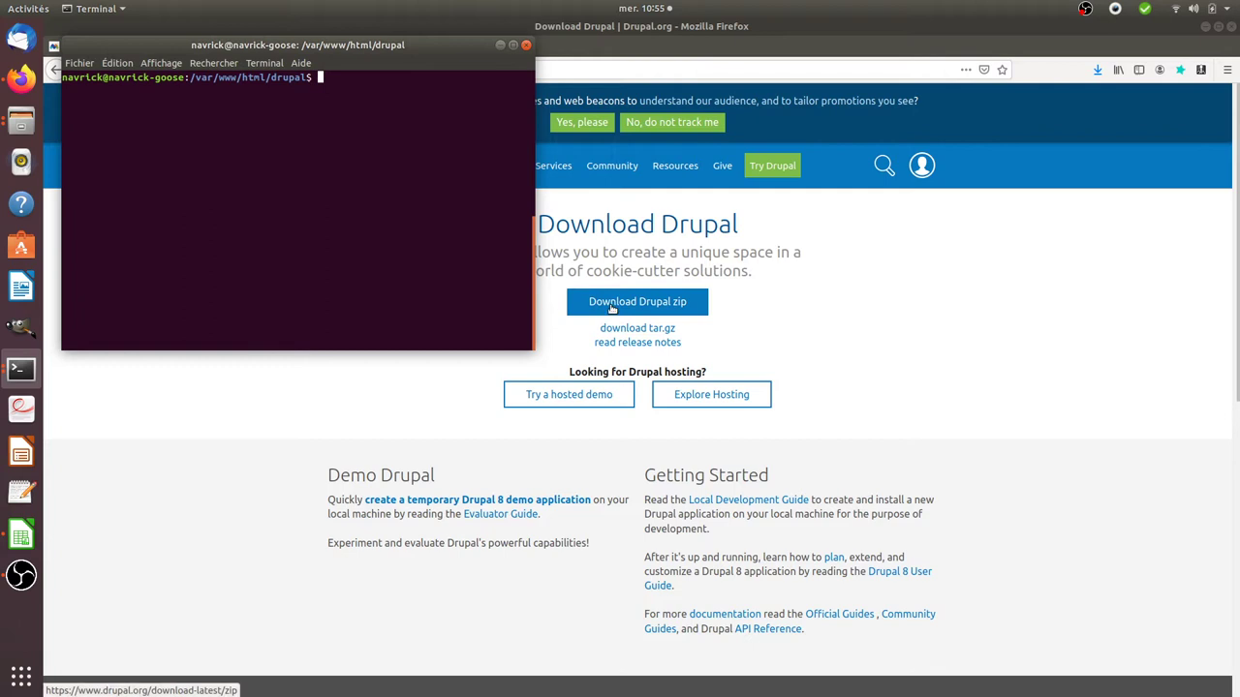
Step: Run a sudo mv on drupal-8.8.2.zip in Téléchargements, which fails for lack of a destination
text(cd )
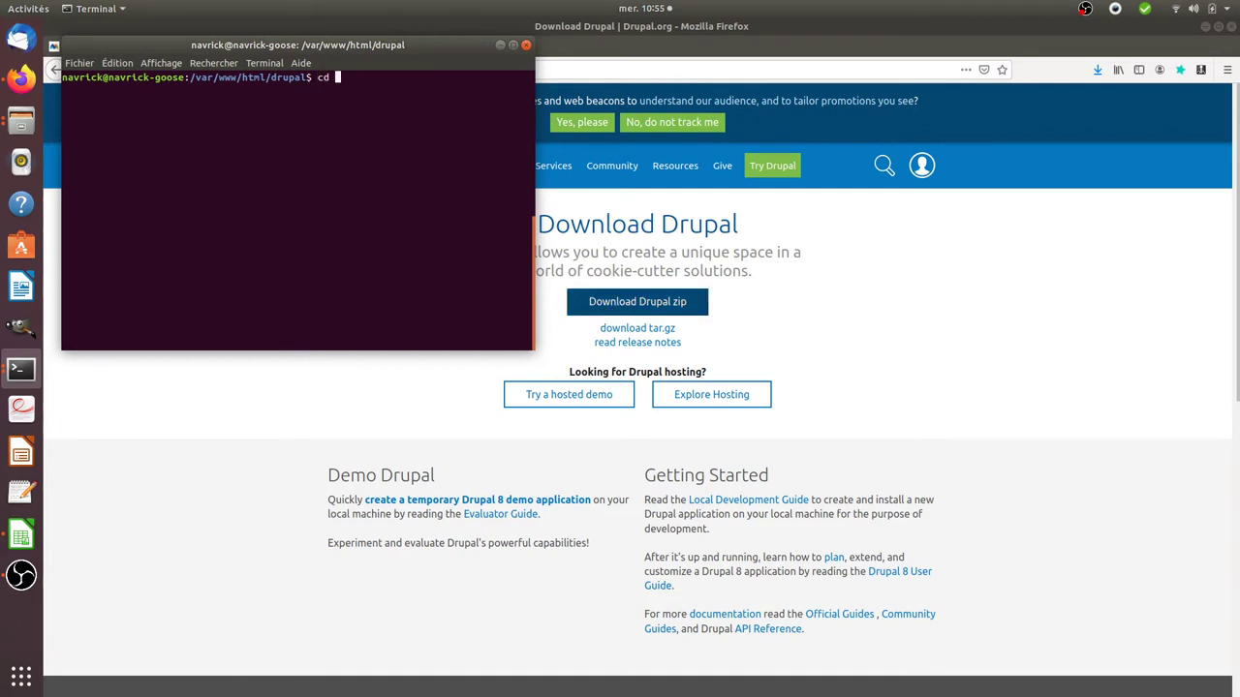
text(/home/navrick/T)
key(Tab)
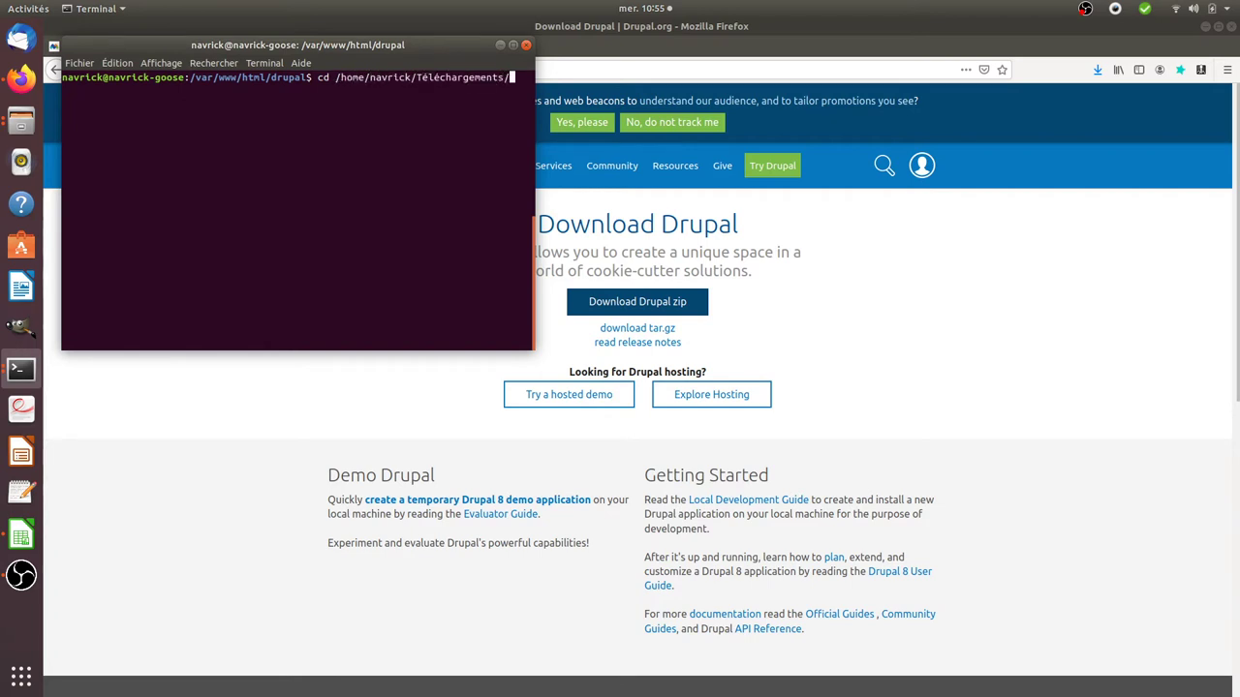
text(dru)
key(Home)
text(sudo)
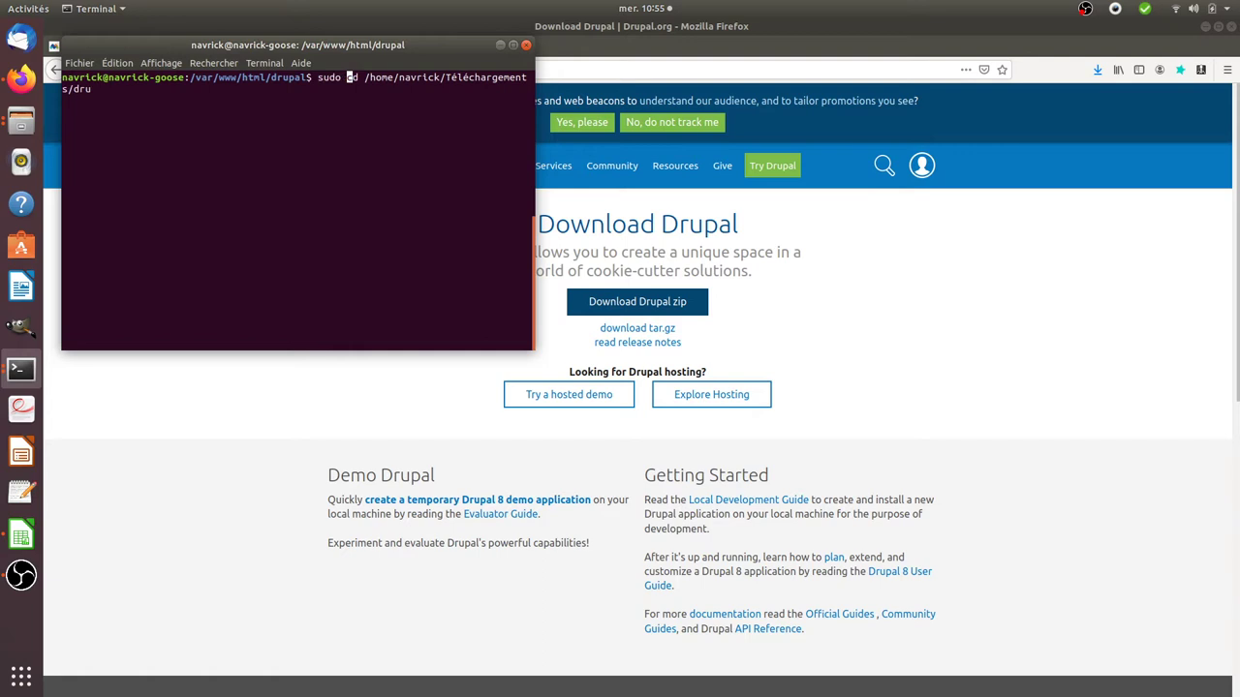
key(Delete)
key(Delete)
text(mv)
key(End)
key(Tab)
key(Return)
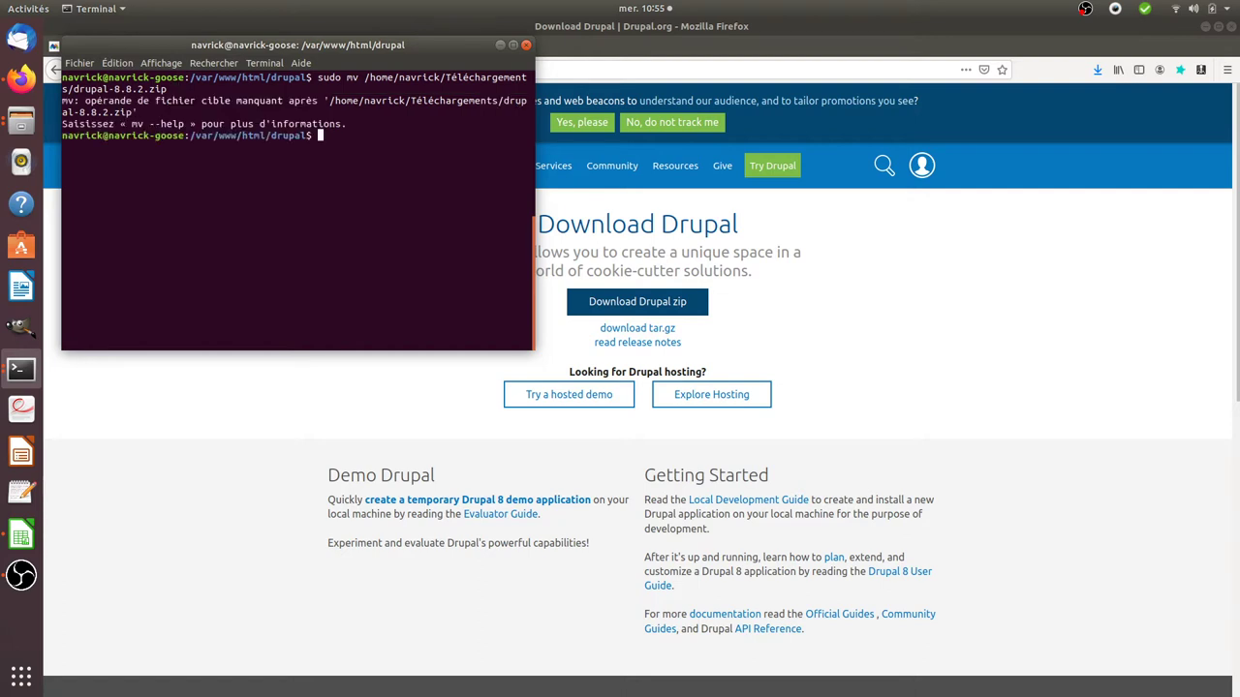
Step: Rerun the move with destination /var/www/html/drupal/
key(Up)
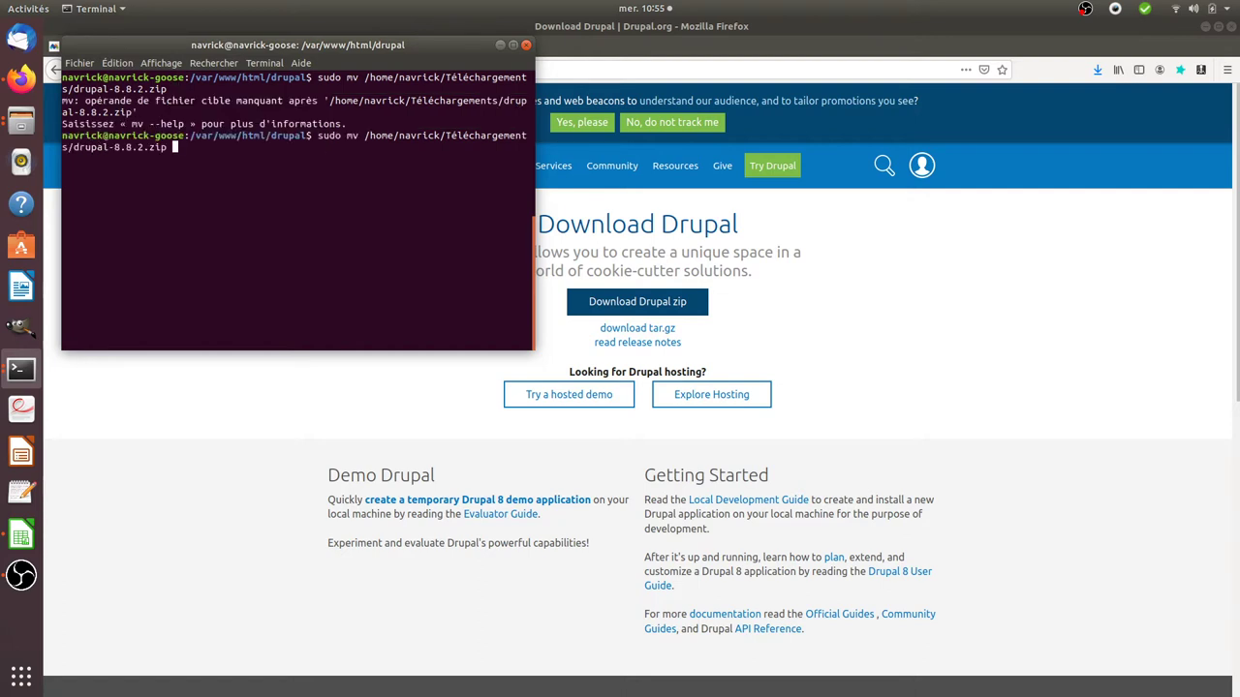
text(/var/www/html/drupal/)
key(Return)
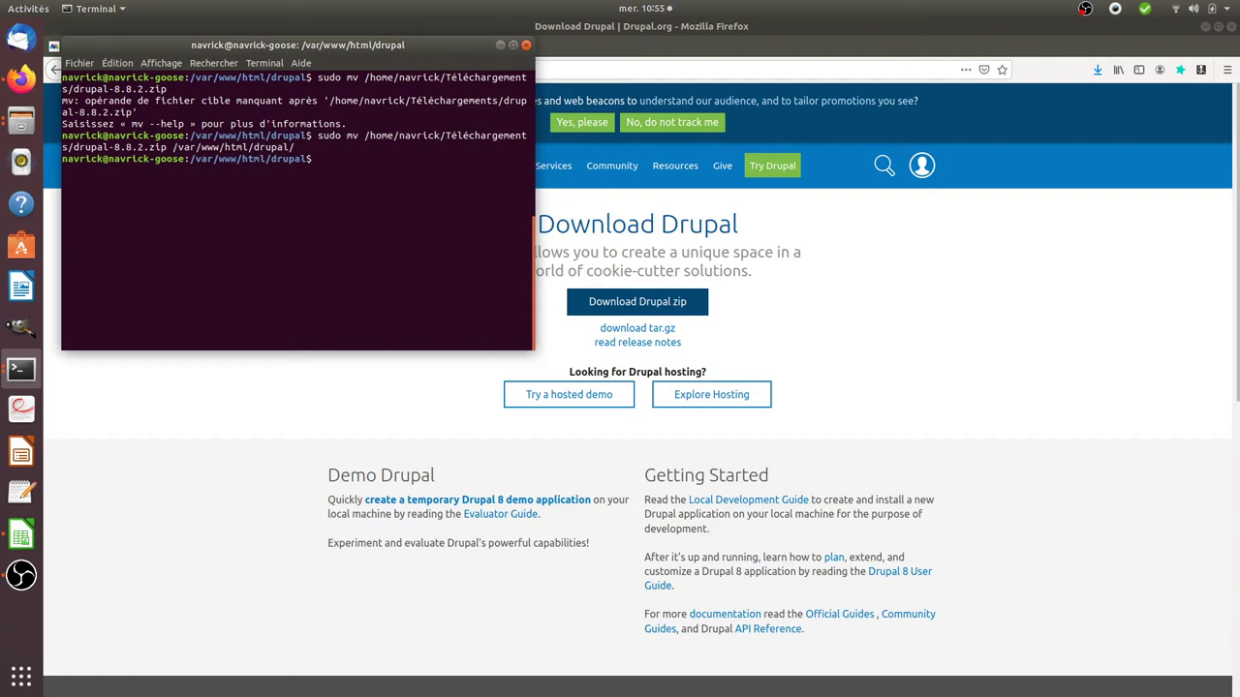
Step: List the folder and extract drupal-8.8.2.zip with sudo unzip
text(ls)
key(Return)
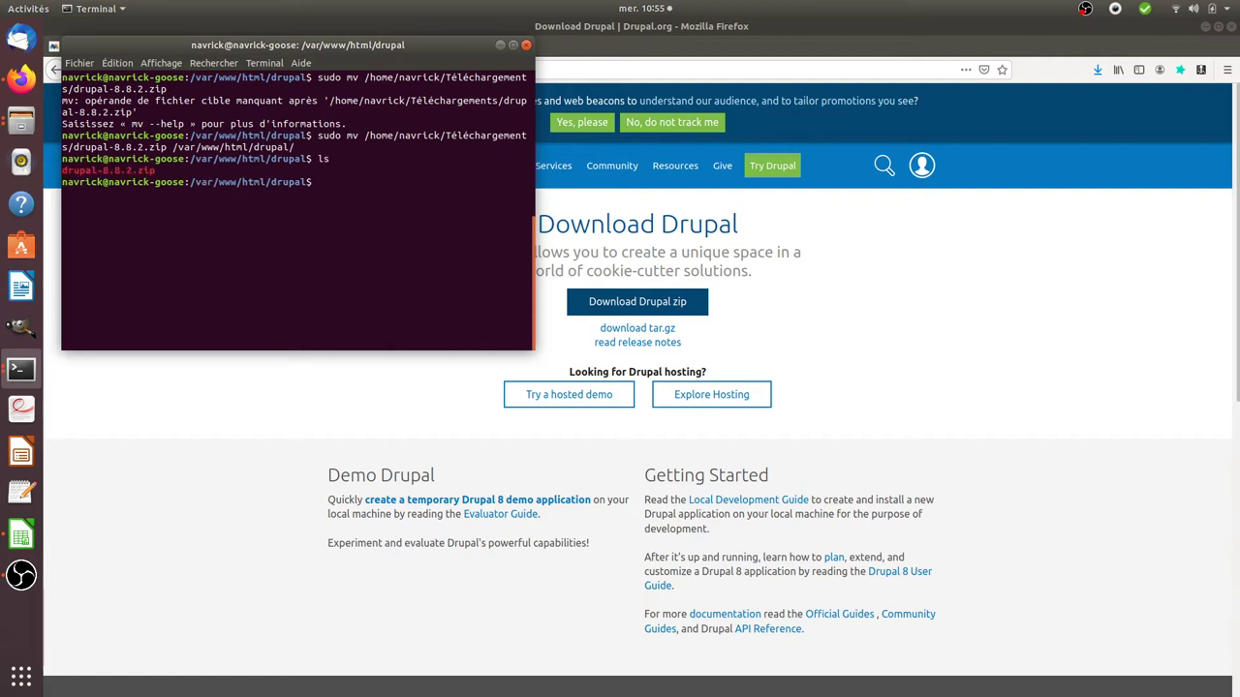
text(sudo unzip dru)
key(BackSpace)
key(BackSpace)
key(Tab)
key(Return)
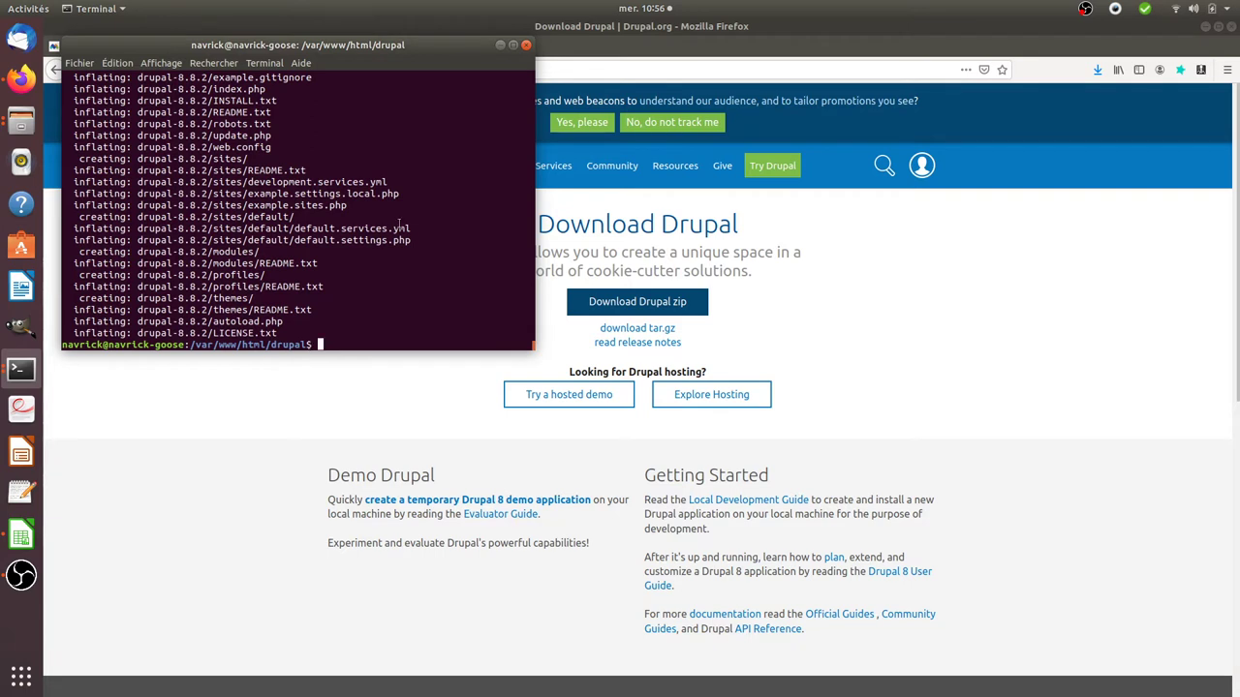
Step: List the folder again to confirm, and select the new drupal-8.8.2 folder name
text(LS)
key(Return)
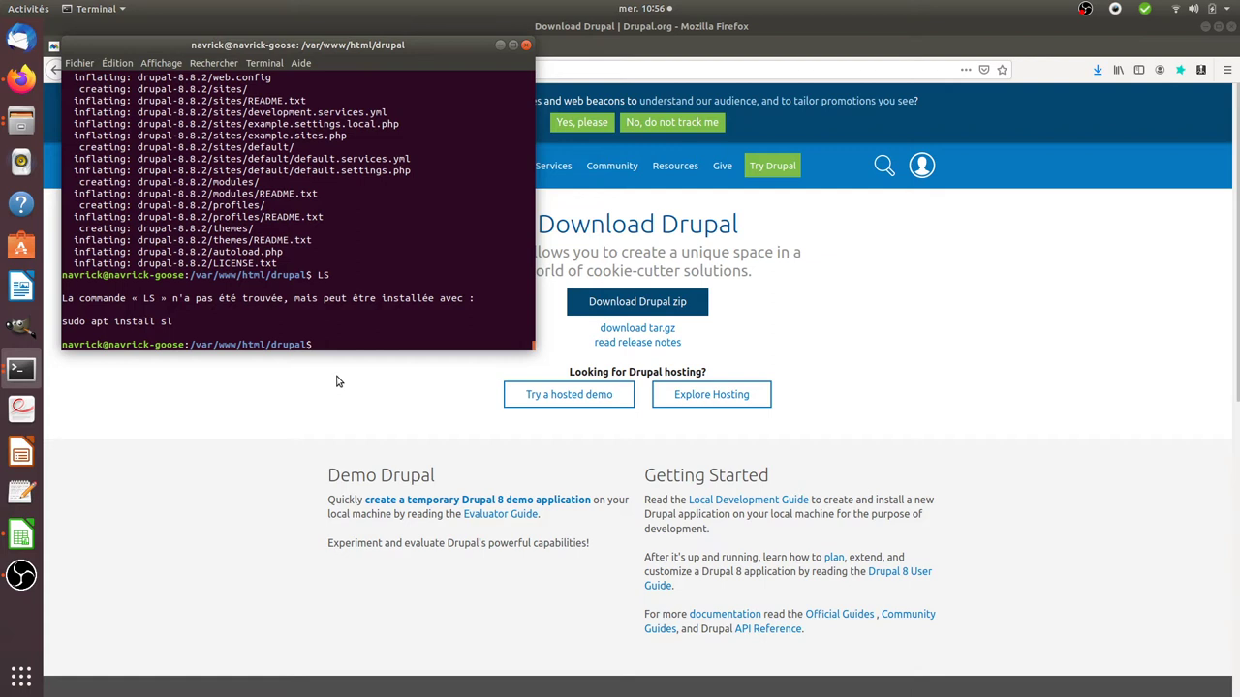
text(ls)
key(Return)
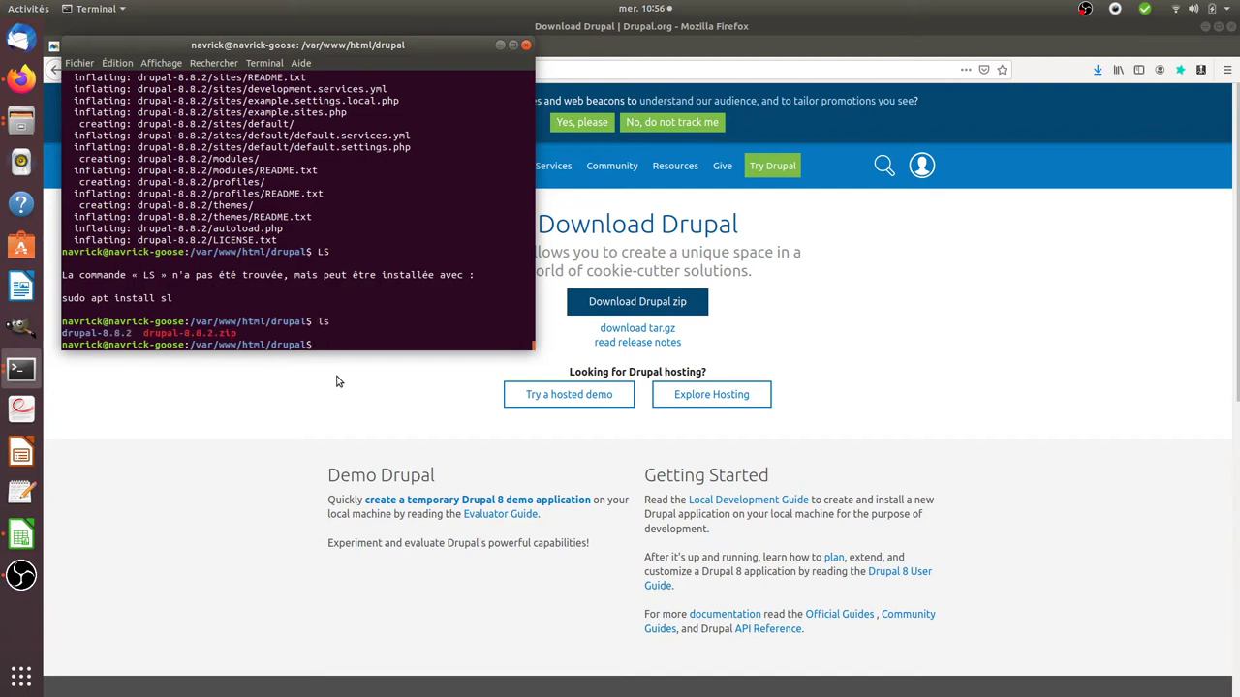
drag(133, 333, 63, 334)
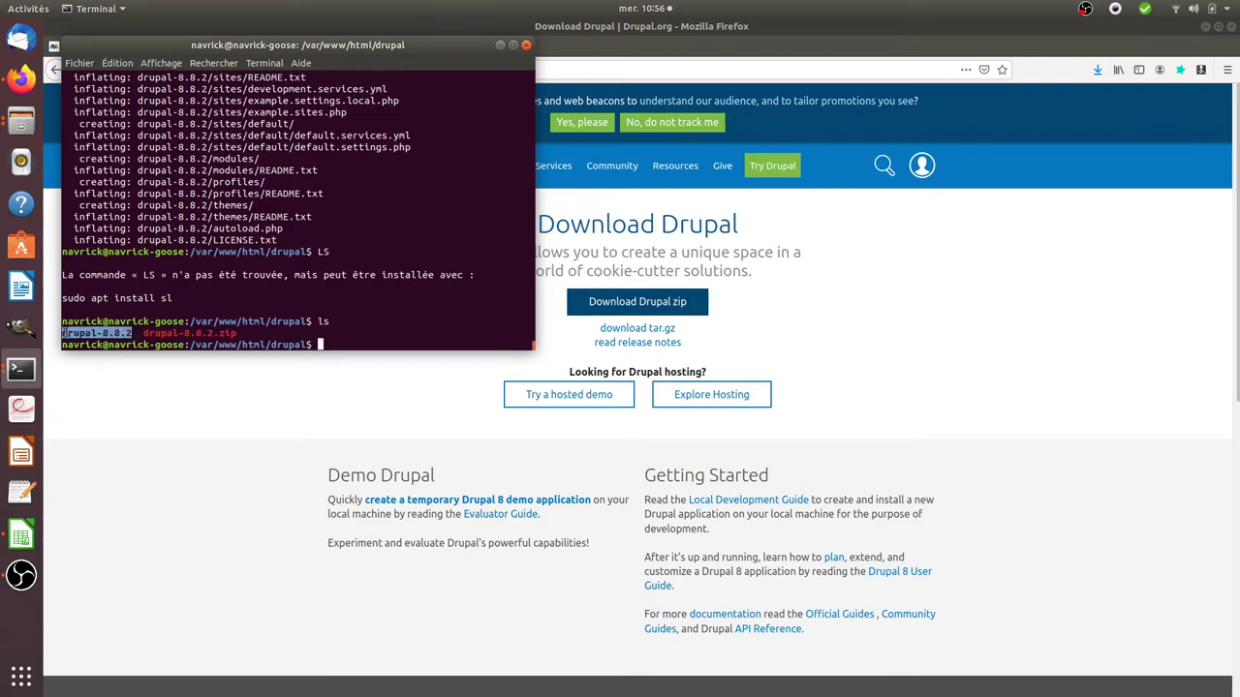
Step: Open localhost/drupal/drupal-8.8.2 in a new tab and start installing in English with Standard profile
click(144, 410)
click(422, 49)
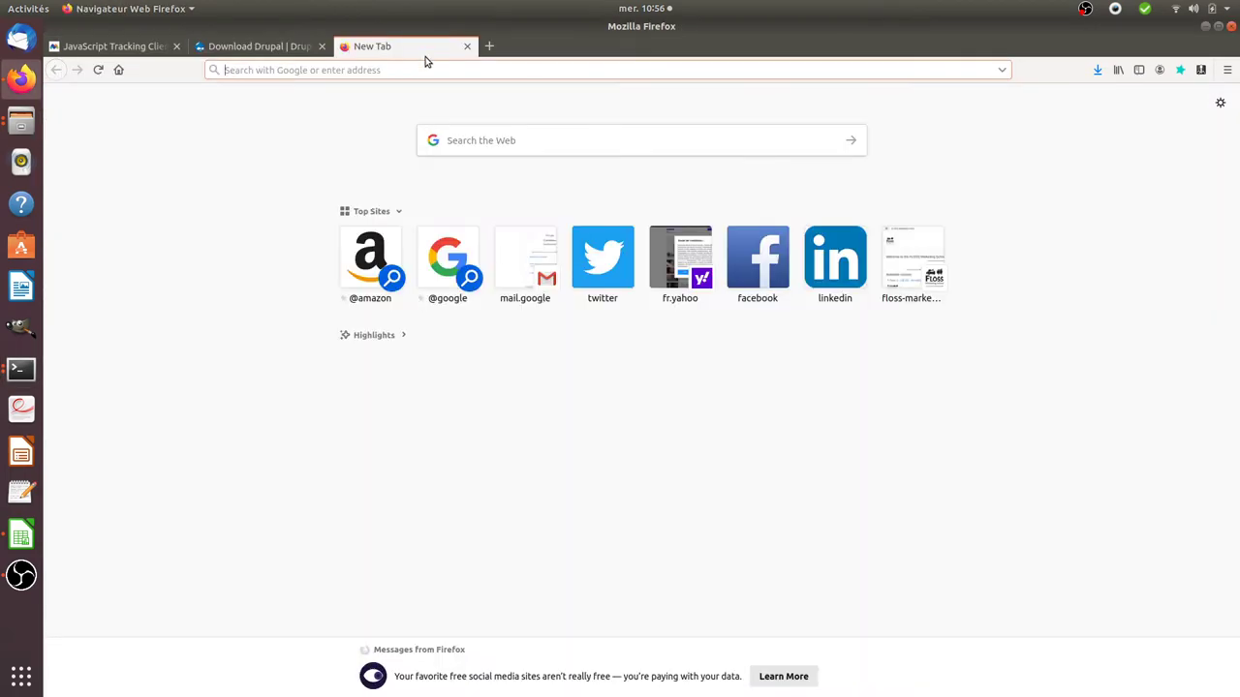
text(localhost/)
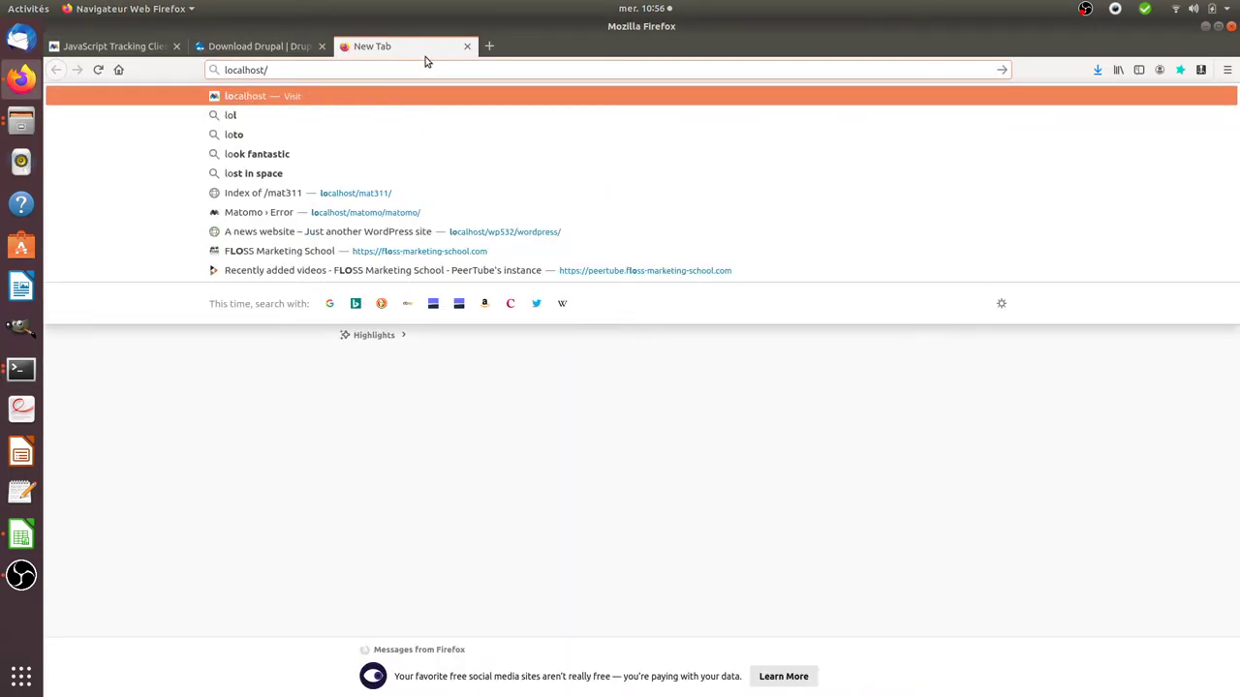
text(drupal-8.8.2)
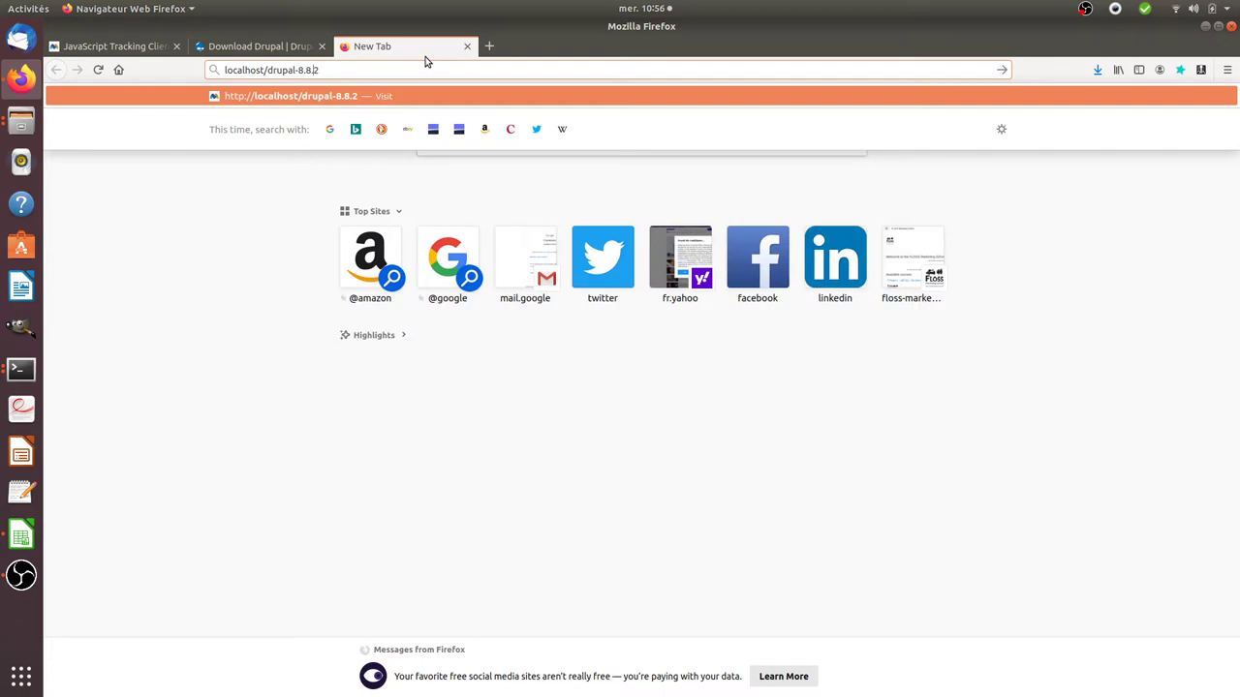
key(Left)
key(Left)
key(Left)
key(Left)
key(Left)
key(Left)
key(Left)
key(Left)
text(drupal)
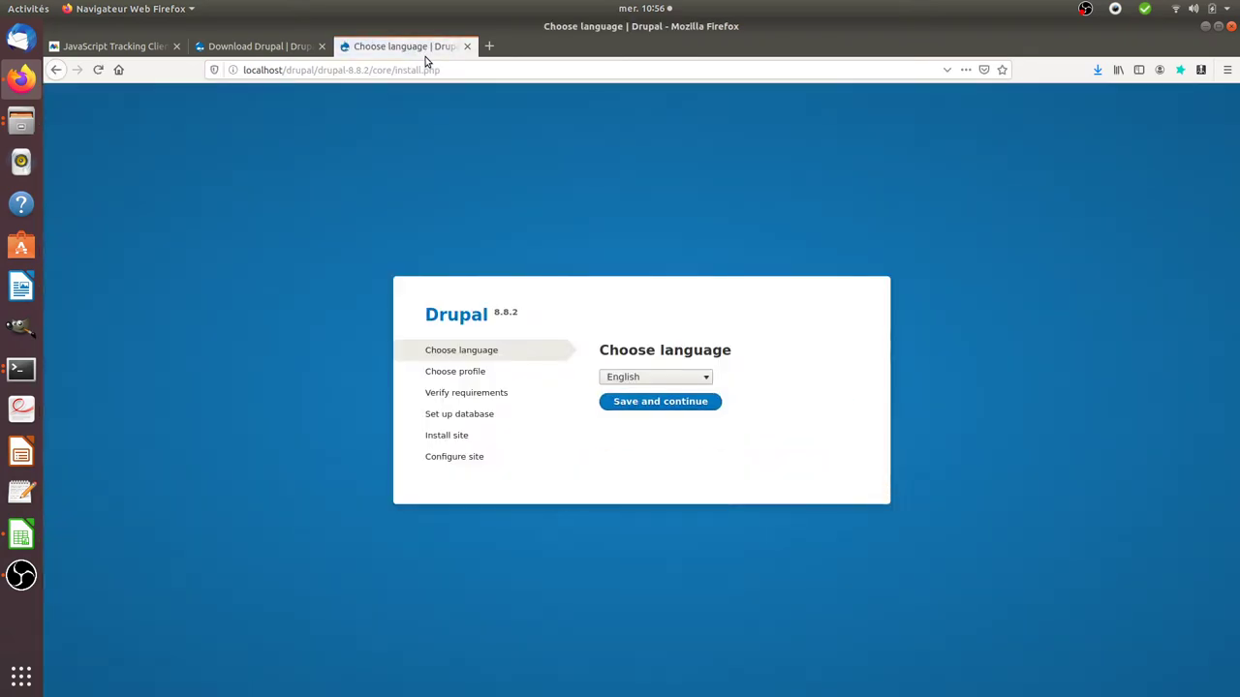
click(628, 403)
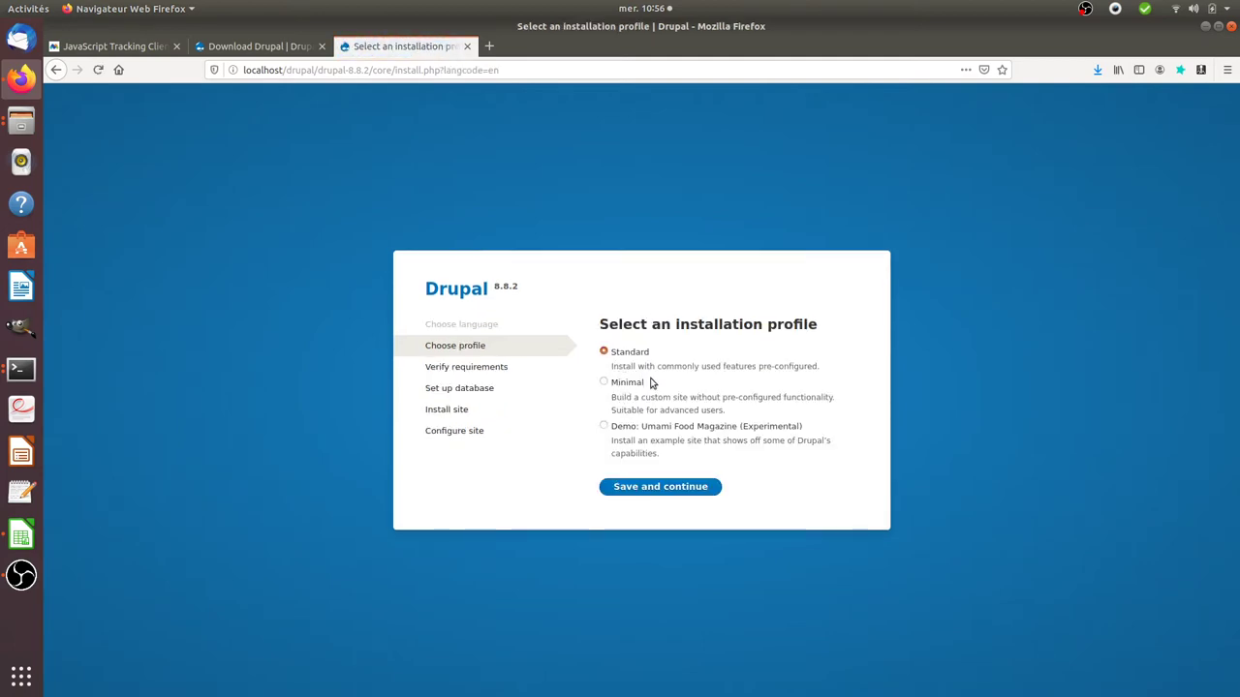
click(627, 488)
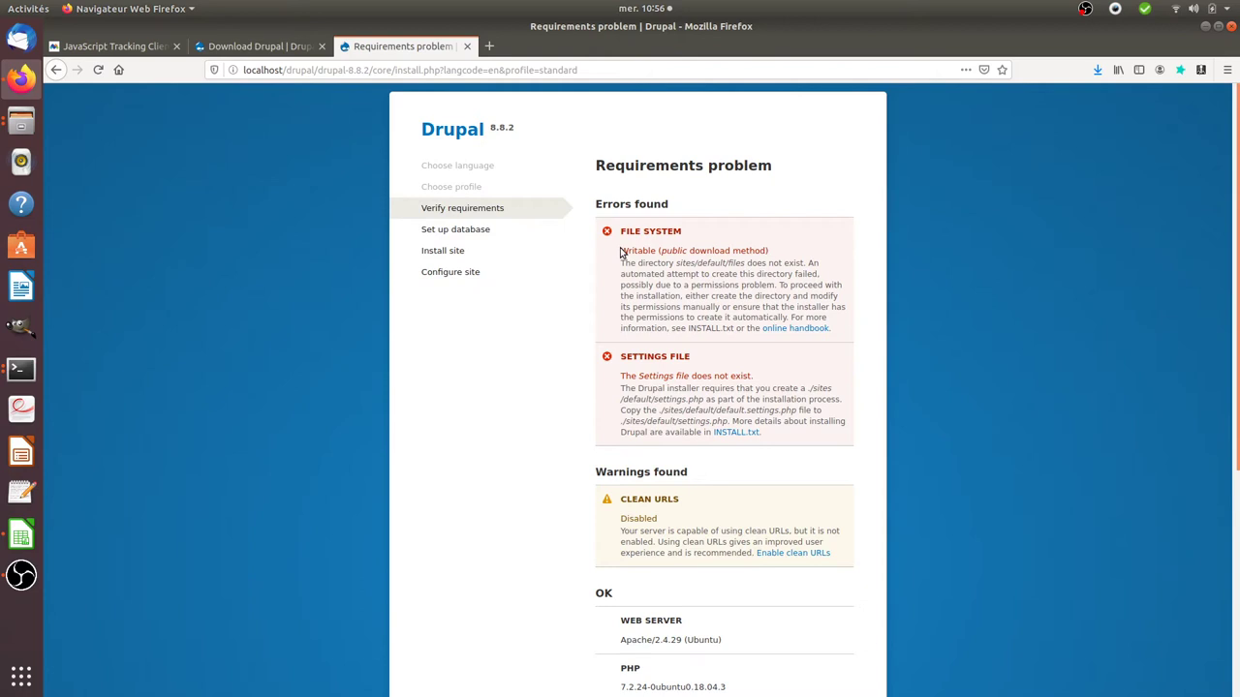
Step: Review the requirements errors about sites/default/files and settings.php, highlighting the Writable file system message
drag(621, 251, 767, 251)
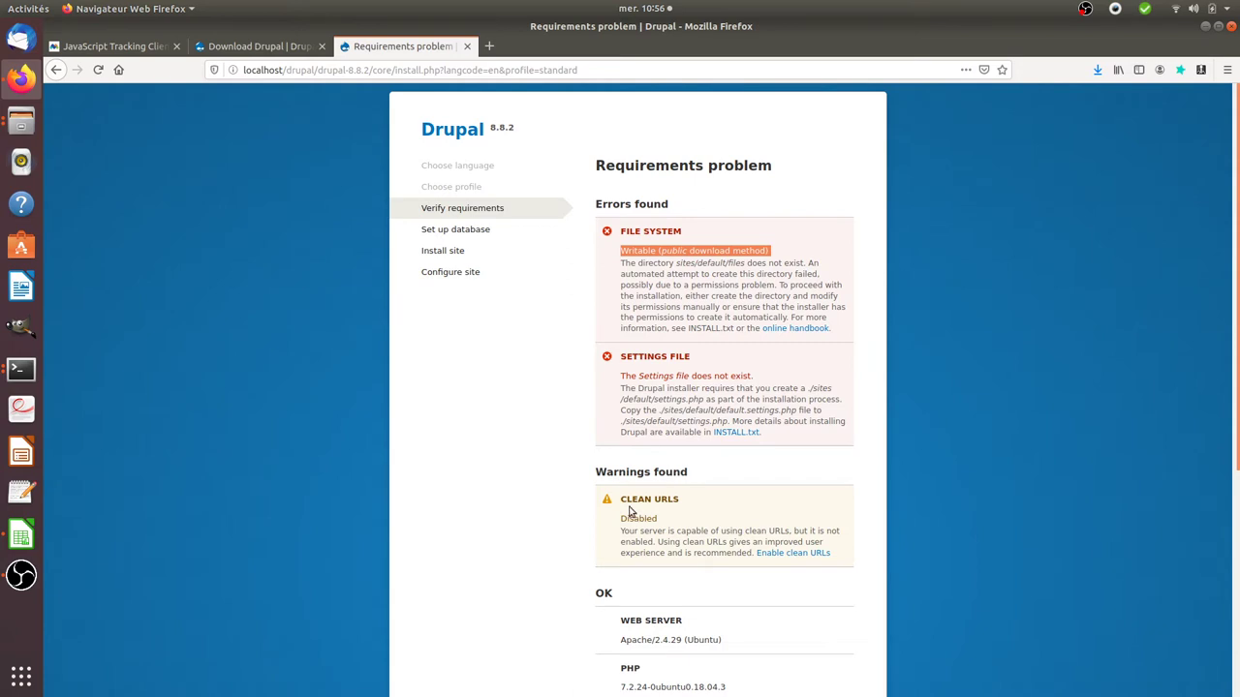
drag(634, 391, 722, 400)
scroll(681, 445, down, 4)
scroll(681, 445, down, 2)
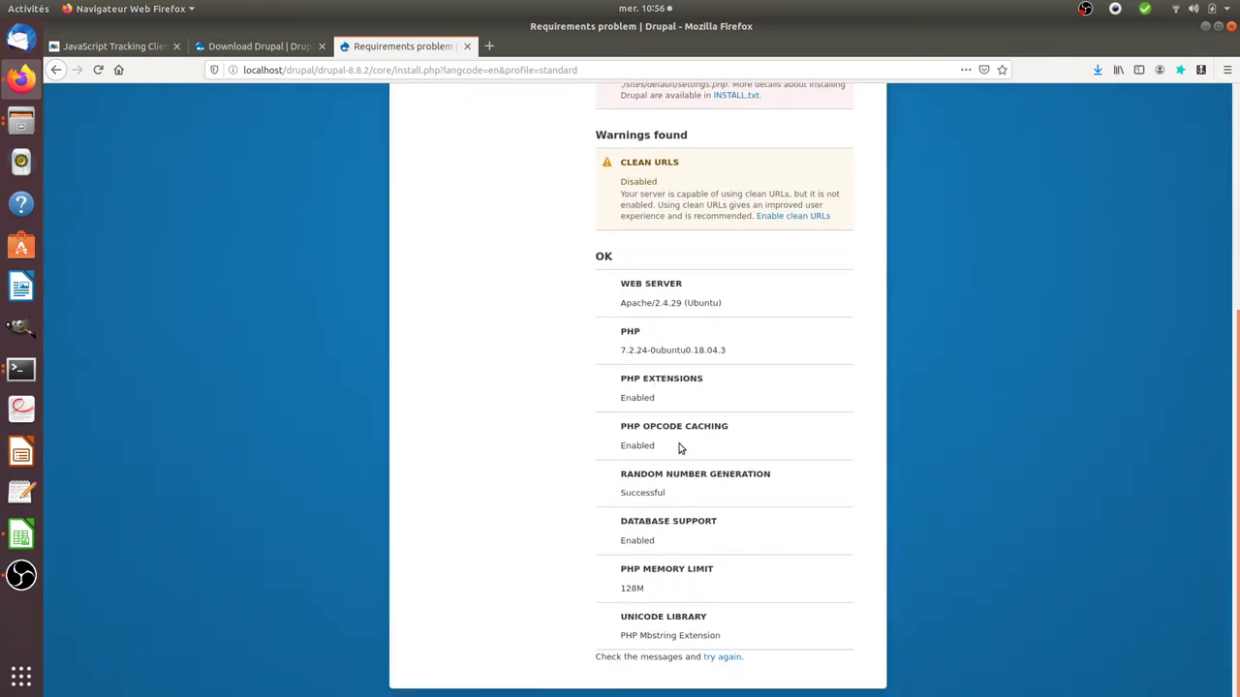
scroll(678, 507, up, 6)
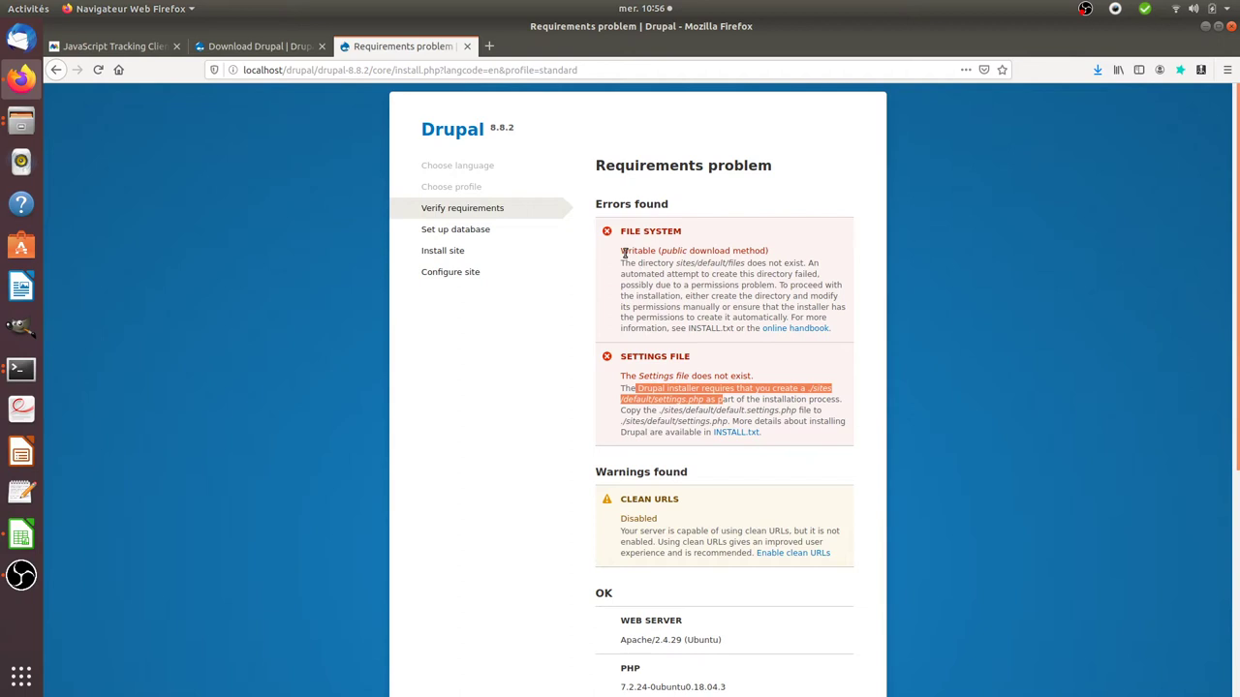
drag(620, 252, 672, 253)
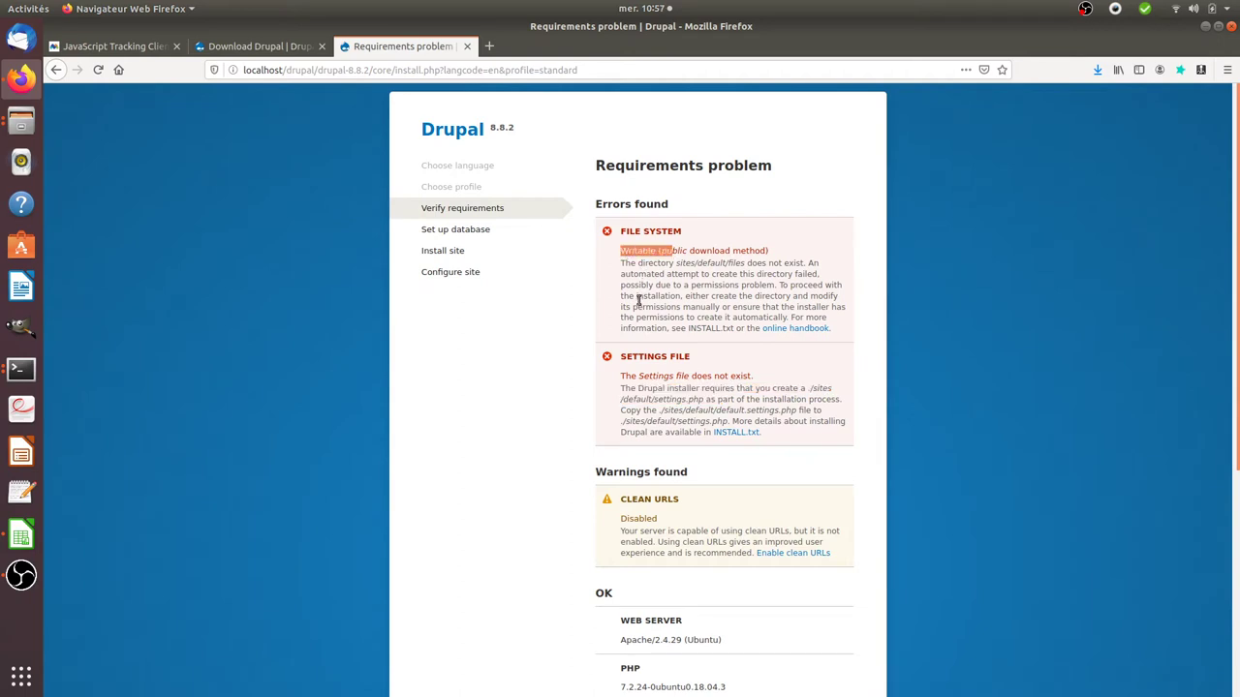
Step: In a new tab, search the wiki for 'chmod' and open the How to install Polr? article
click(491, 47)
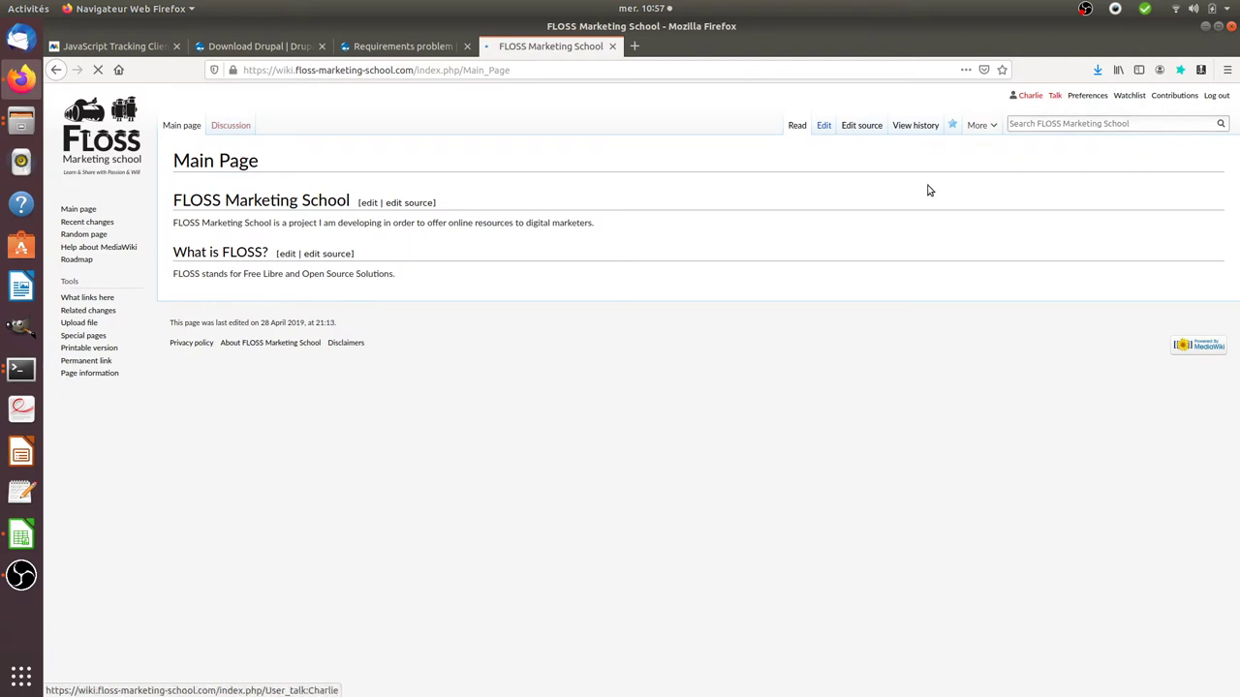
click(1044, 123)
text(chm)
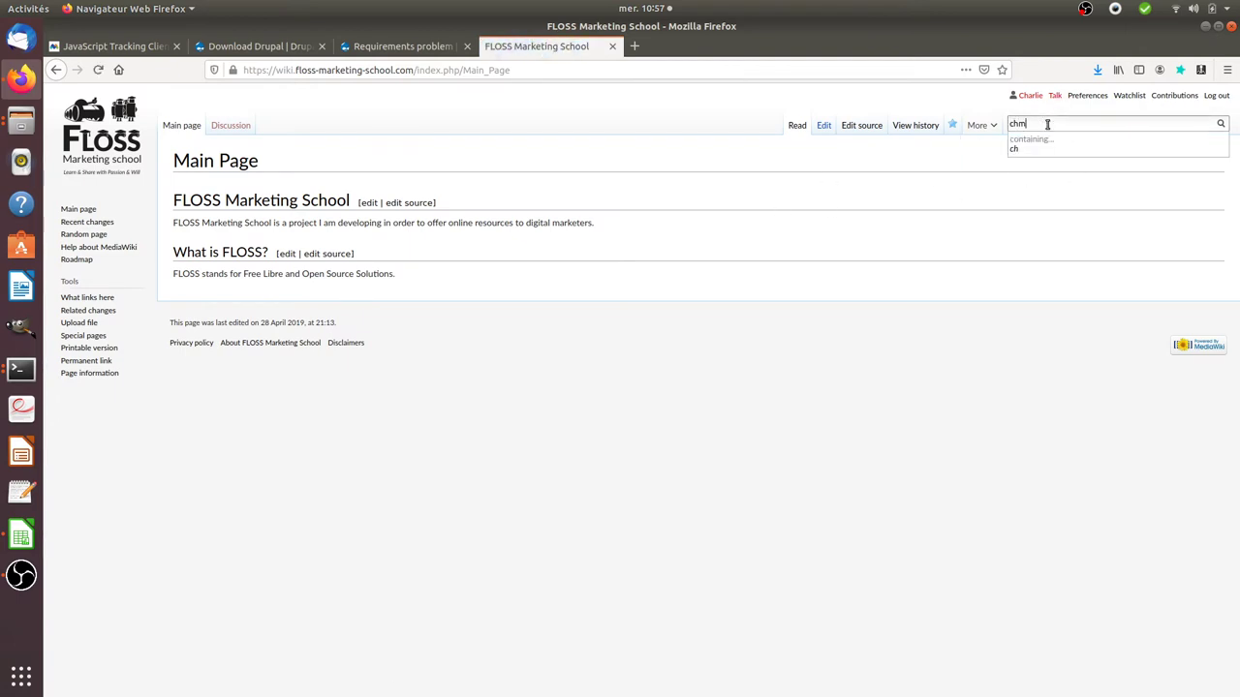
text(od)
key(Return)
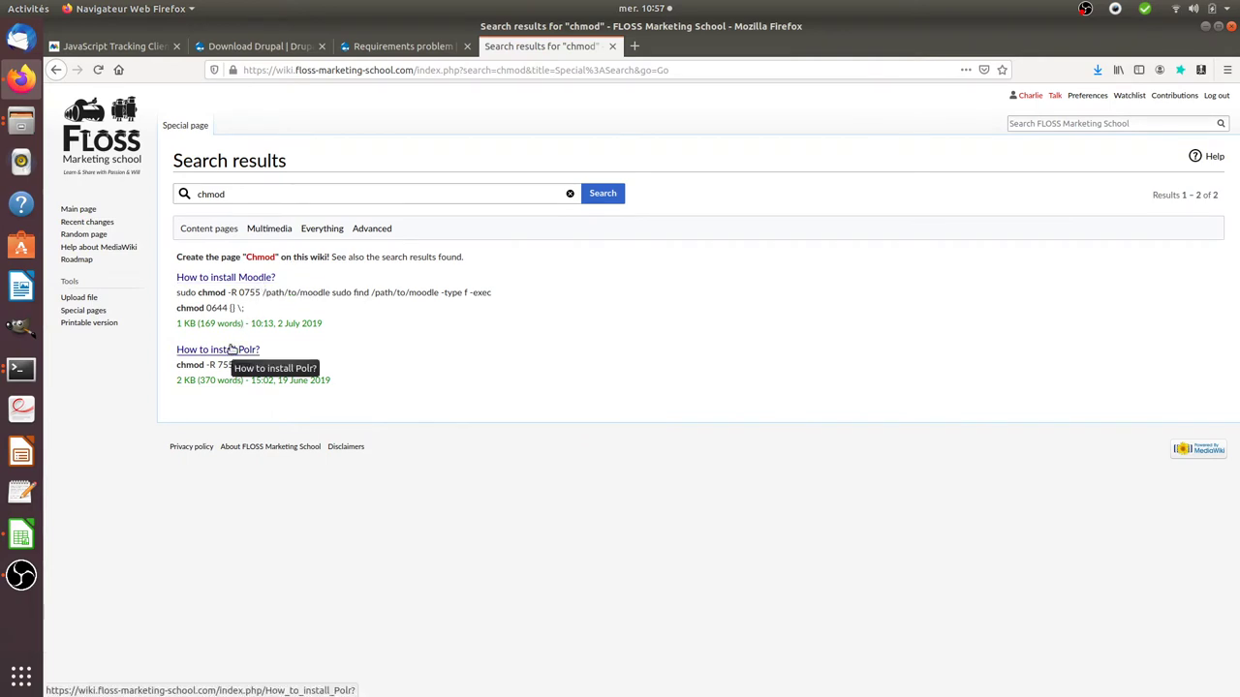
click(224, 351)
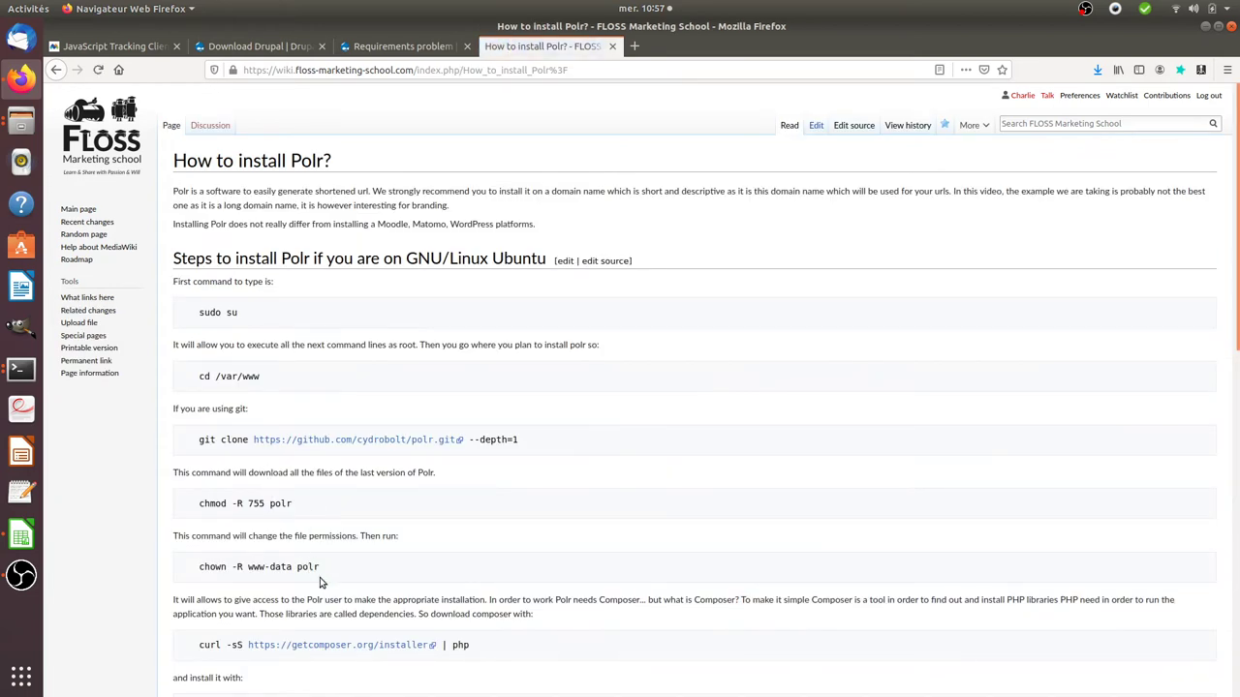
Step: Copy the 'chmod -R 755' part of the permissions command from the guide
drag(327, 569, 204, 571)
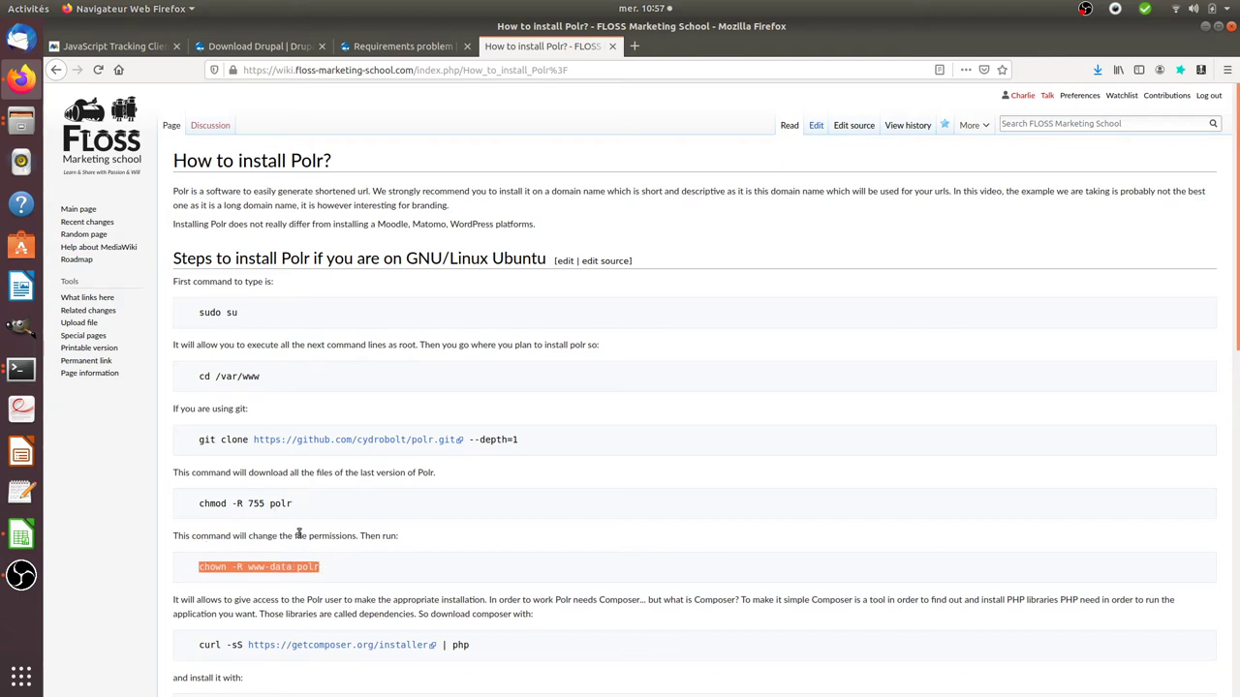
drag(266, 505, 197, 506)
key(ctrl+c)
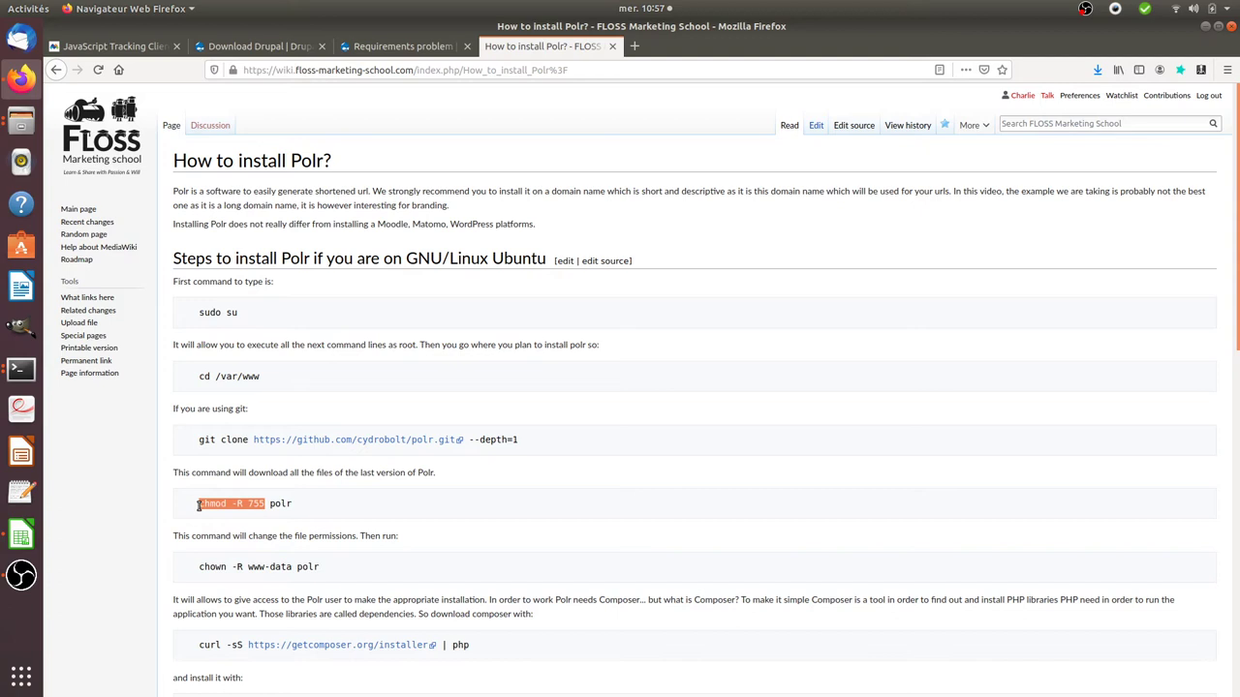
click(22, 369)
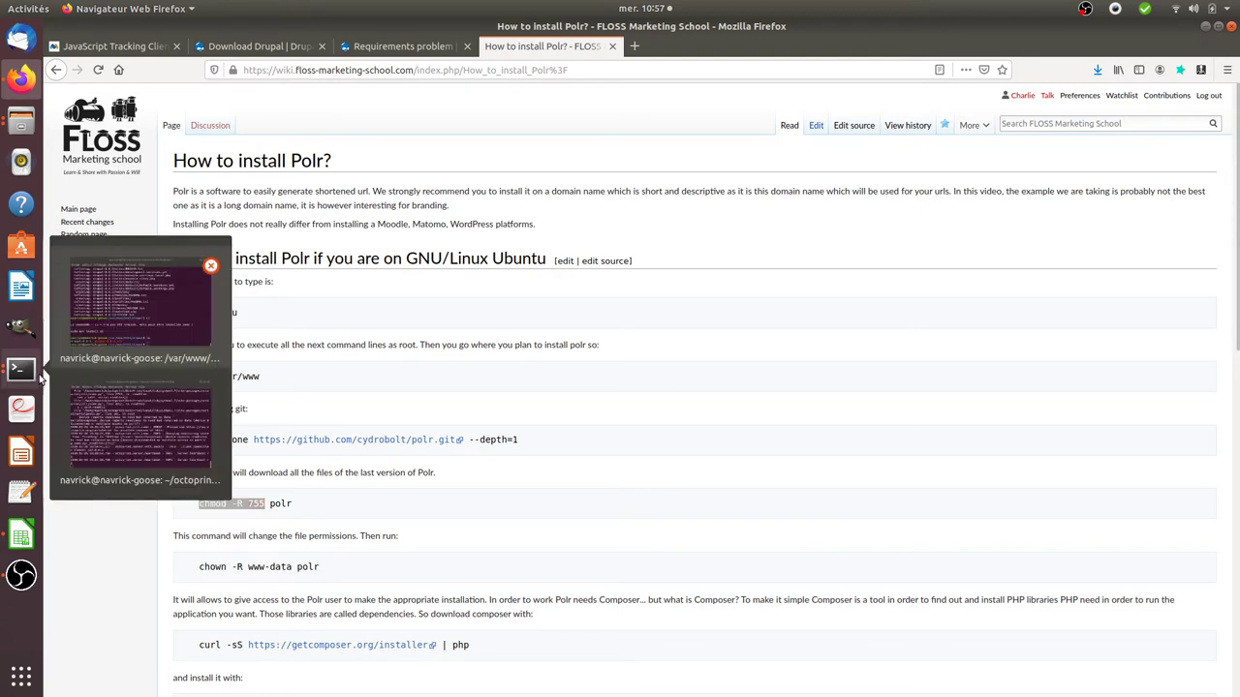
Step: Run chmod -R 755 on drupal-8.8.2, rerunning it with sudo
click(122, 317)
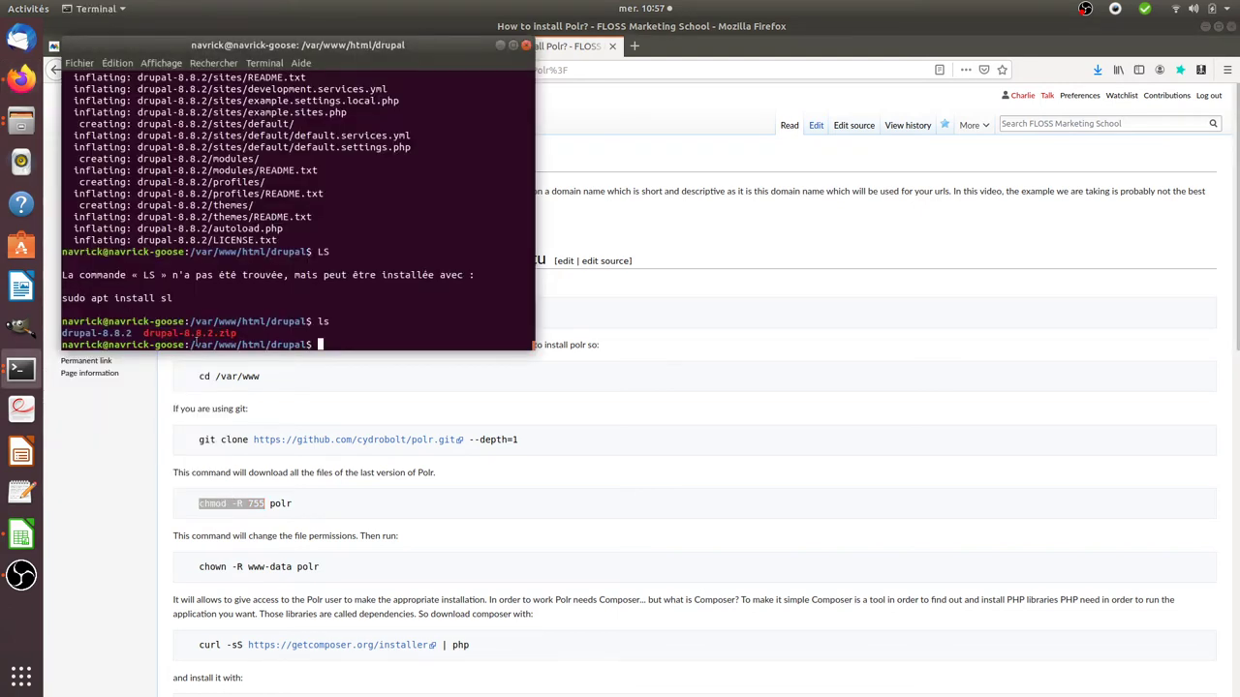
middle_click(194, 344)
text(d -R 755)
key(Tab)
key(Return)
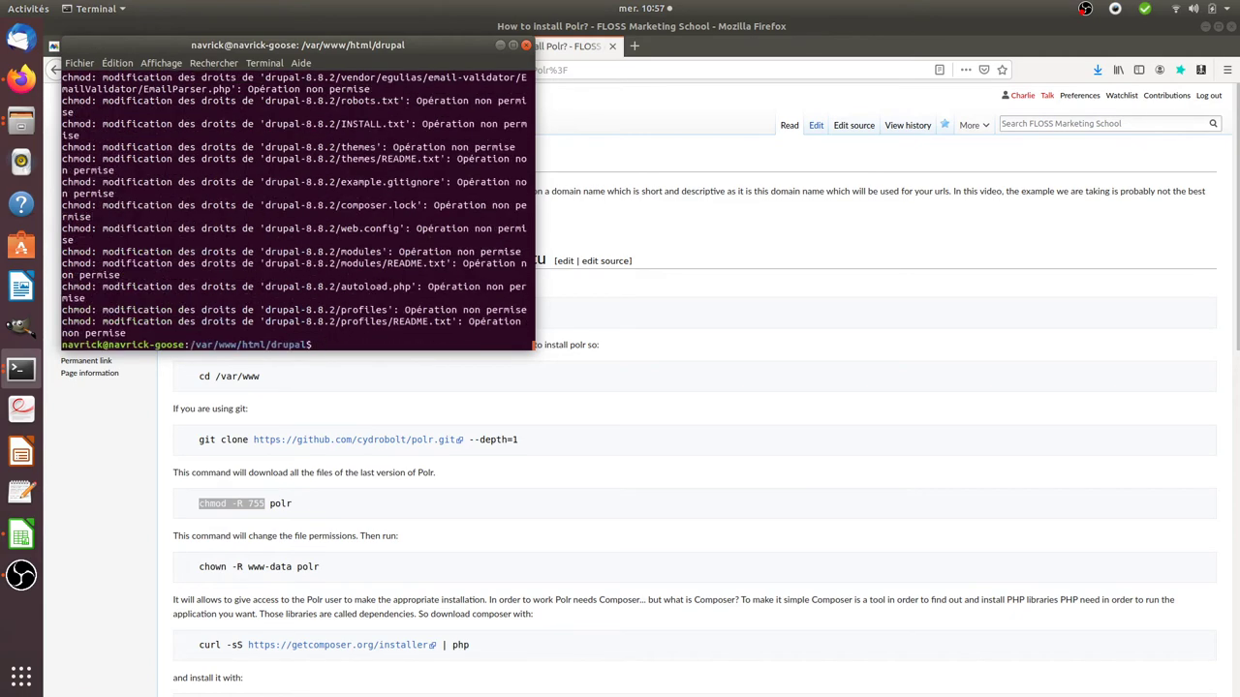
key(Up)
key(Home)
text(sudo)
key(Return)
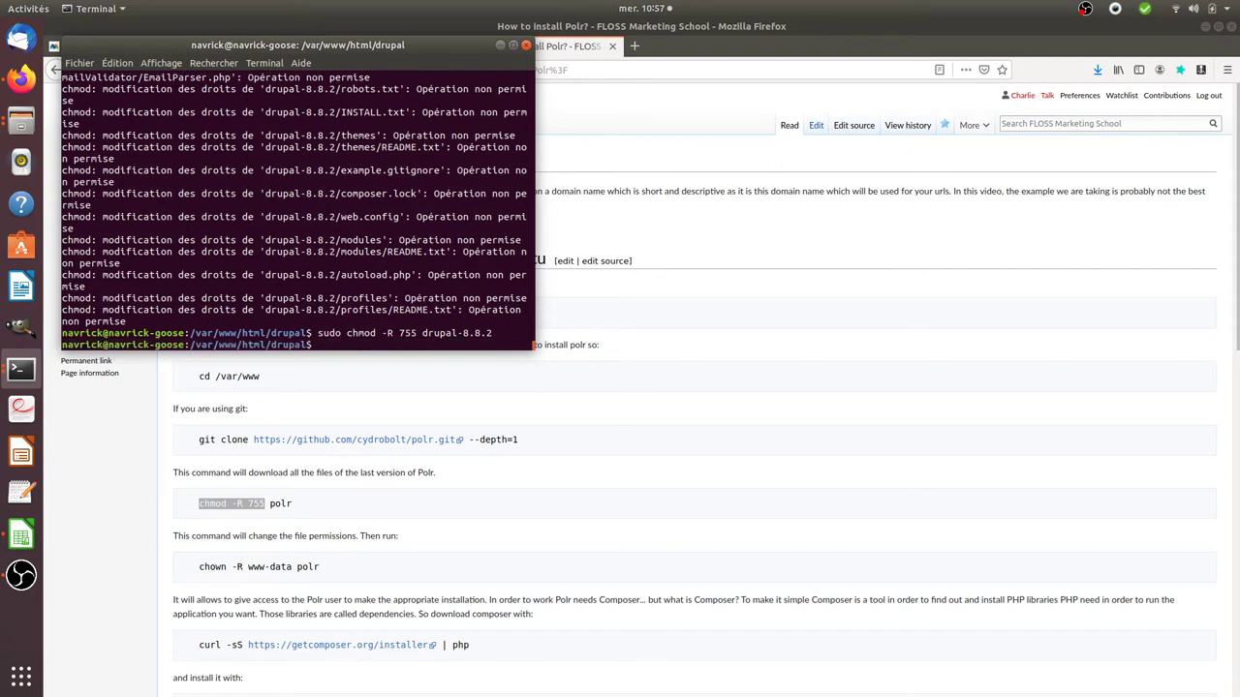
Step: Reload the Drupal requirements page, then copy 'chown -R www-data' from the Polr guide
click(296, 358)
click(399, 45)
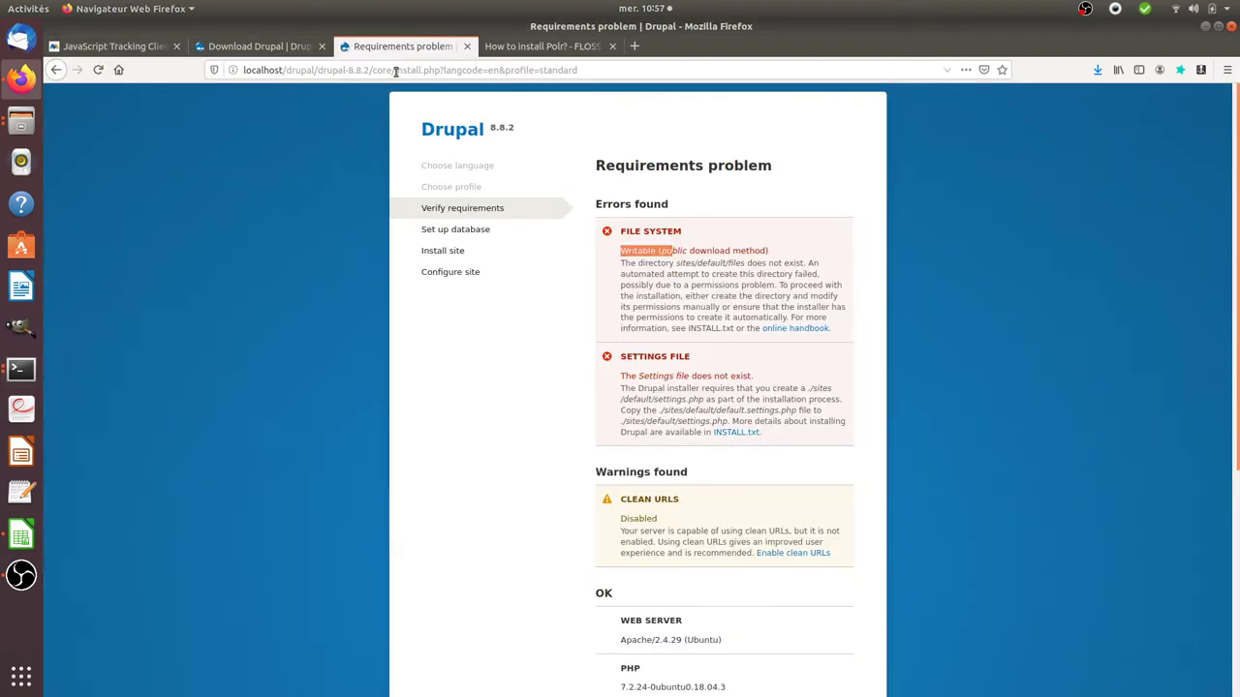
key(F5)
click(508, 53)
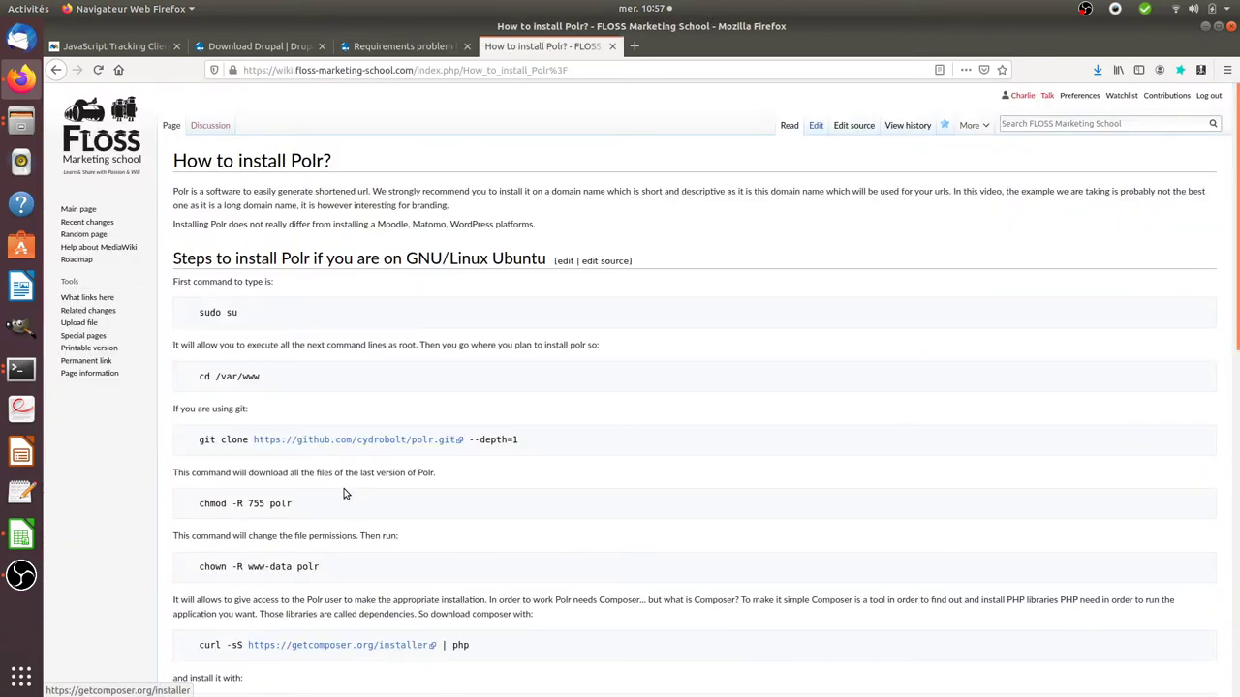
drag(290, 570, 197, 570)
key(ctrl+c)
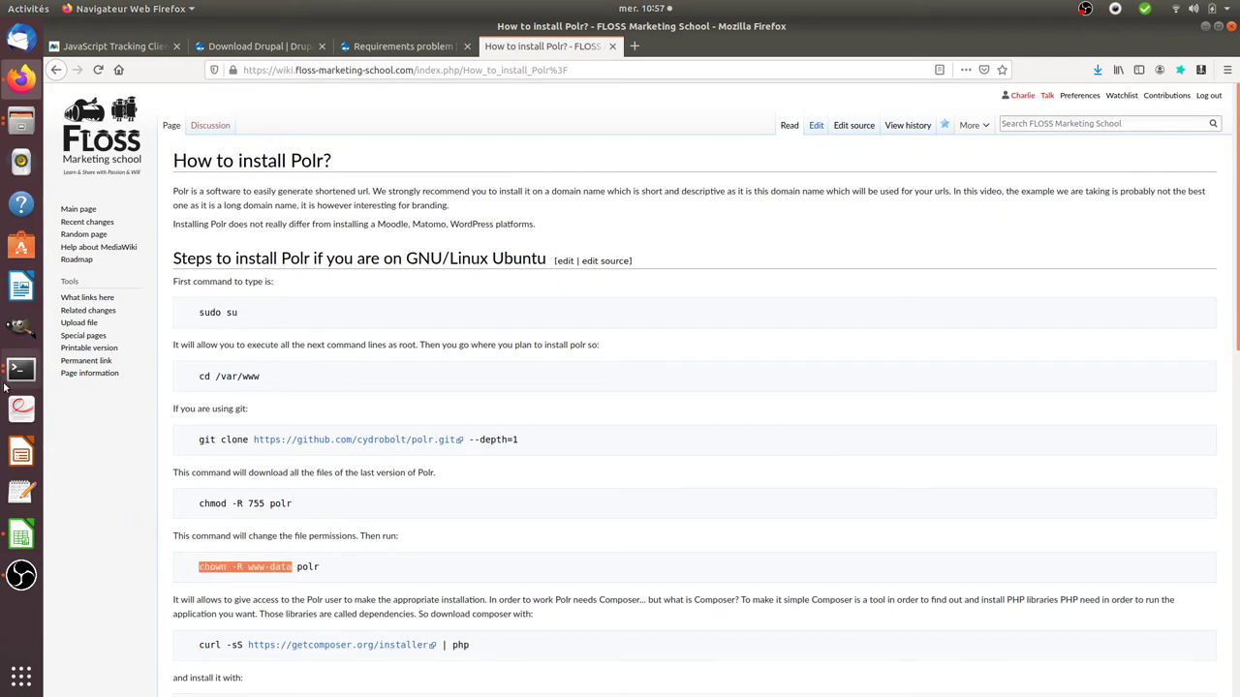
Step: Run sudo chown -R www-data drupal-8.8.2 in the terminal
click(21, 368)
click(197, 411)
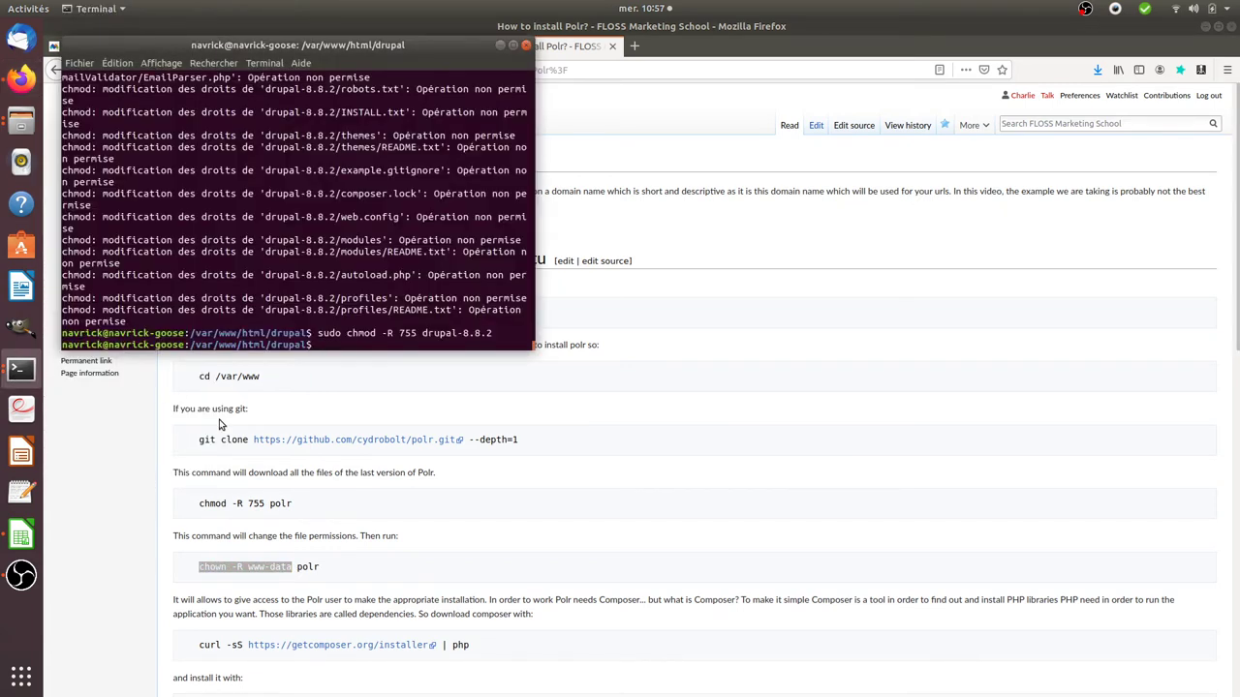
key(Up)
key(BackSpace)
key(BackSpace)
key(BackSpace)
key(BackSpace)
key(BackSpace)
key(BackSpace)
key(BackSpace)
key(BackSpace)
key(BackSpace)
key(BackSpace)
key(BackSpace)
key(BackSpace)
key(BackSpace)
key(BackSpace)
key(BackSpace)
key(BackSpace)
key(BackSpace)
key(BackSpace)
key(BackSpace)
key(BackSpace)
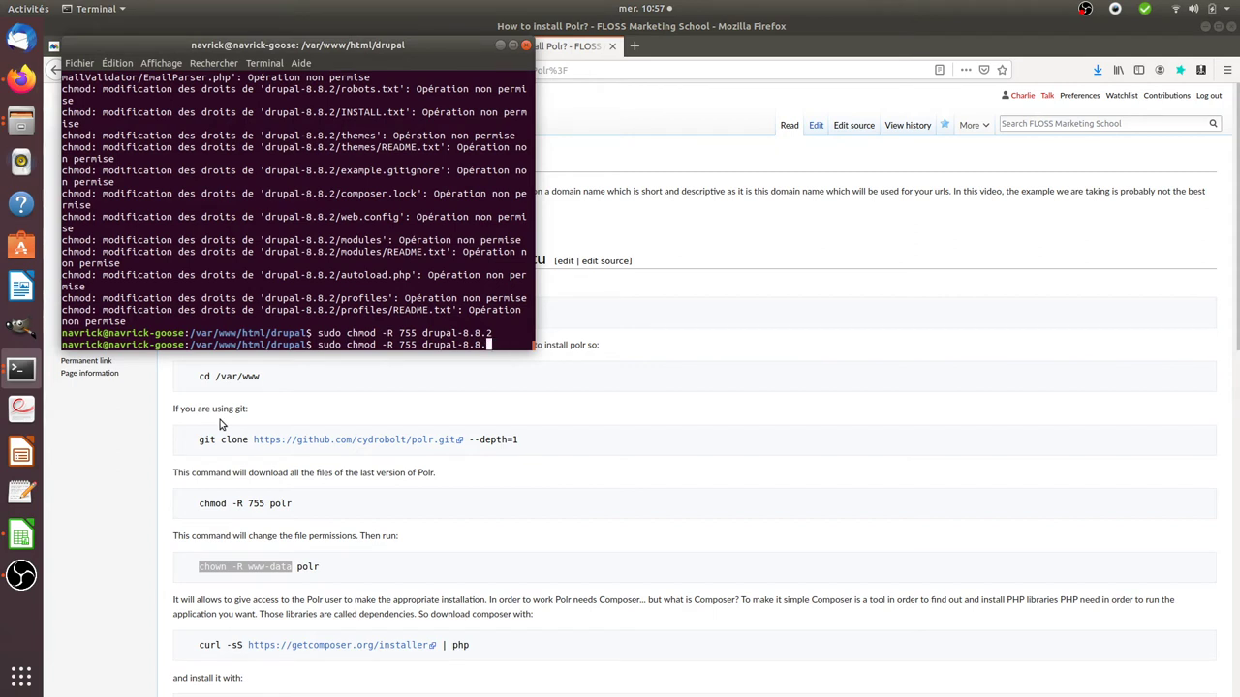
key(ctrl+shift+v)
text(drupal-8.8.2)
key(Return)
click(586, 290)
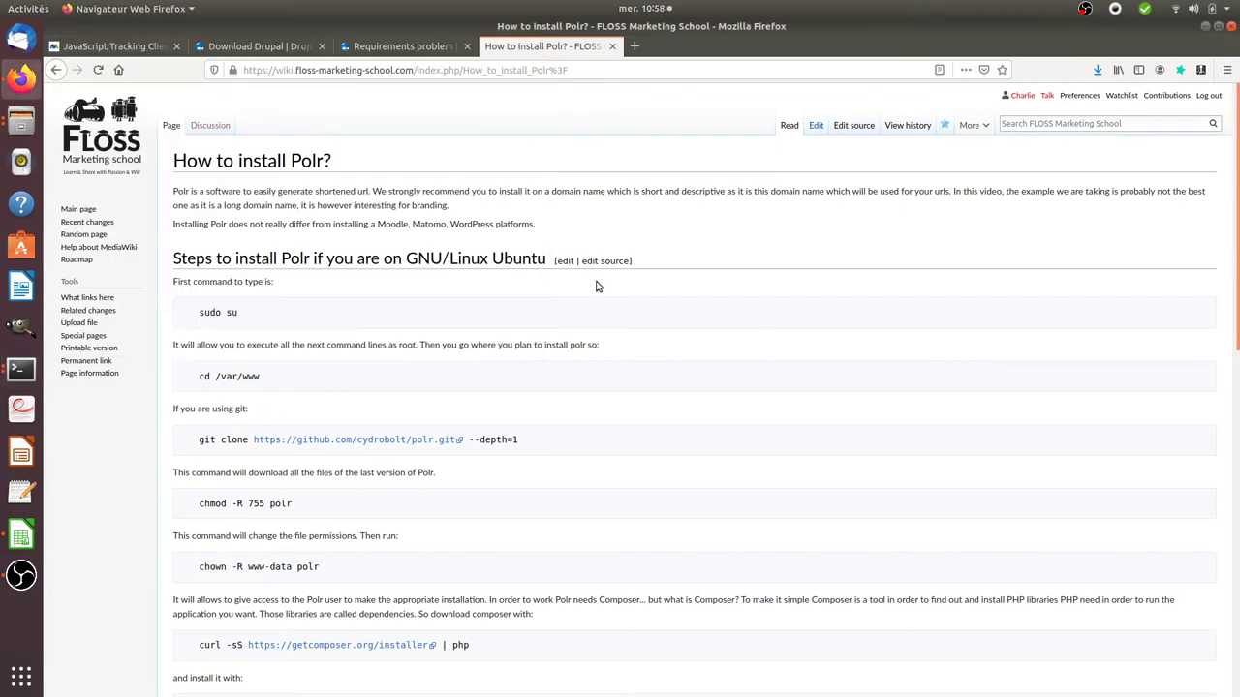
Step: Reload the requirements check and look up the clean URLs help page, then return
click(396, 46)
key(F5)
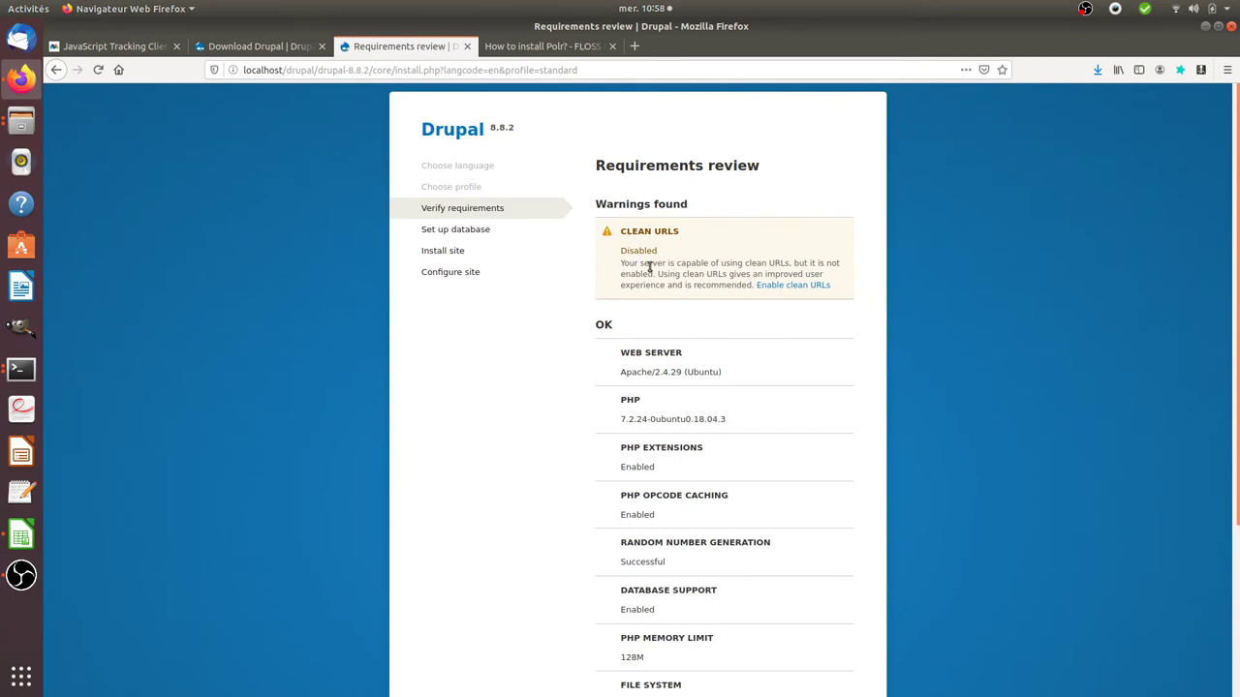
scroll(700, 318, down, 4)
scroll(703, 390, up, 4)
click(780, 284)
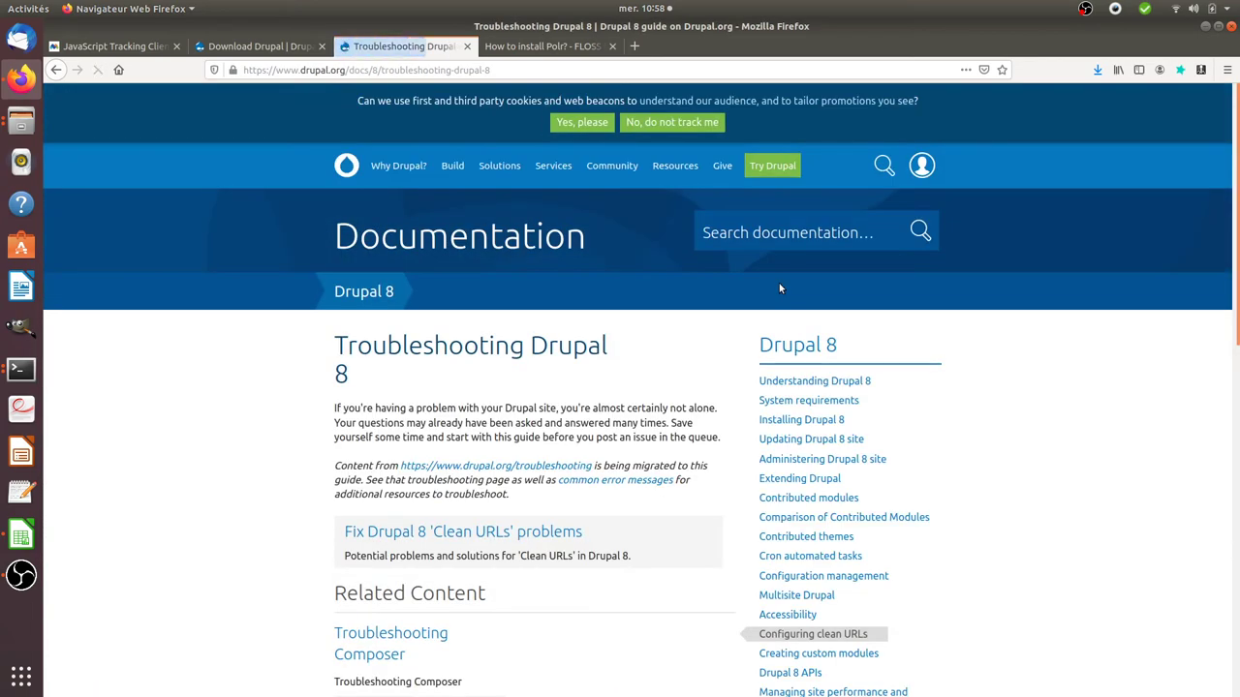
click(257, 46)
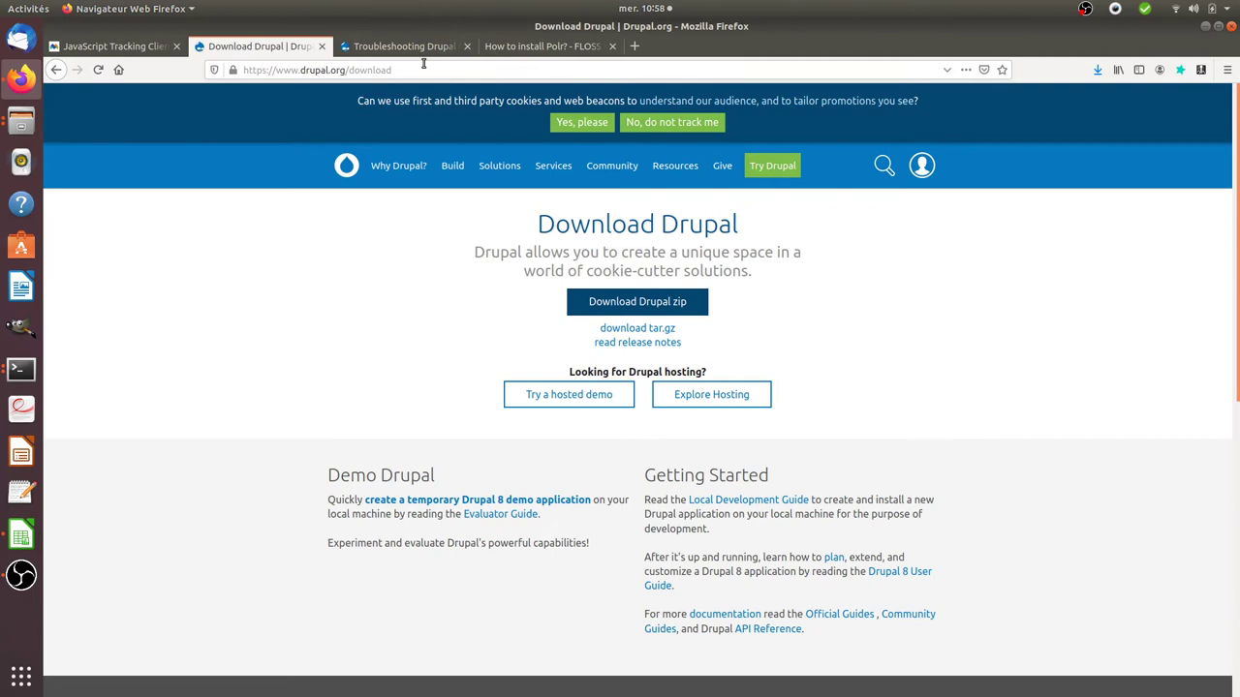
click(56, 70)
click(56, 71)
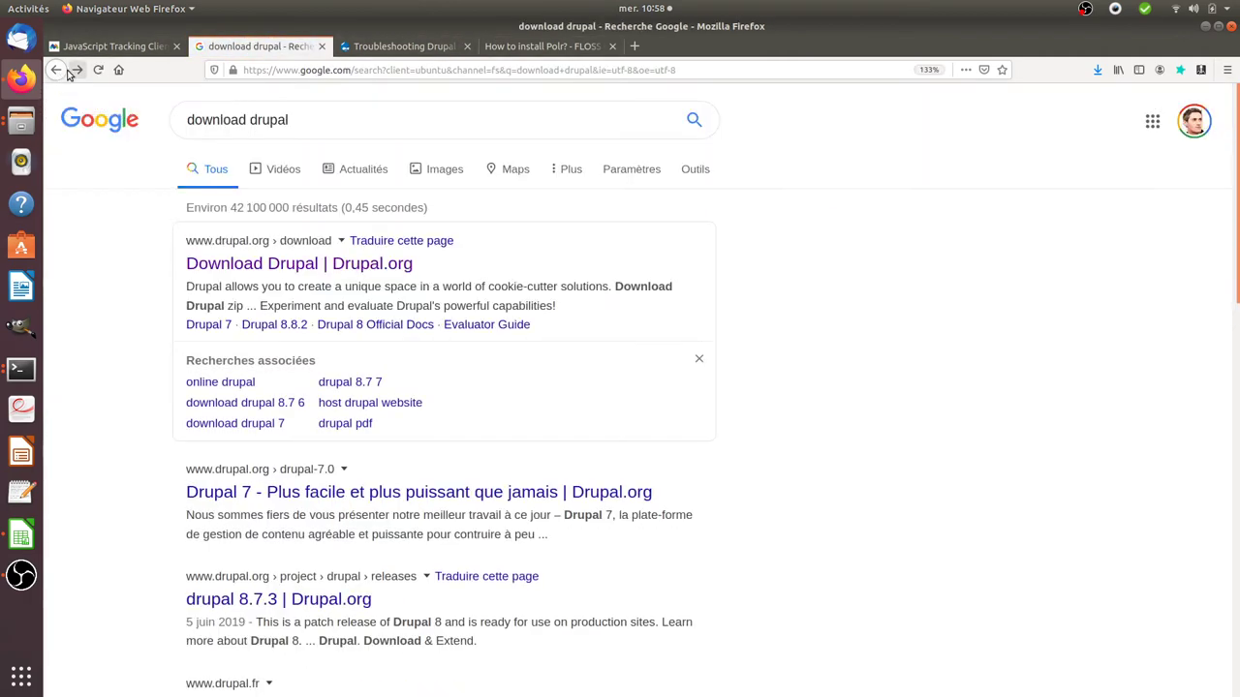
click(349, 46)
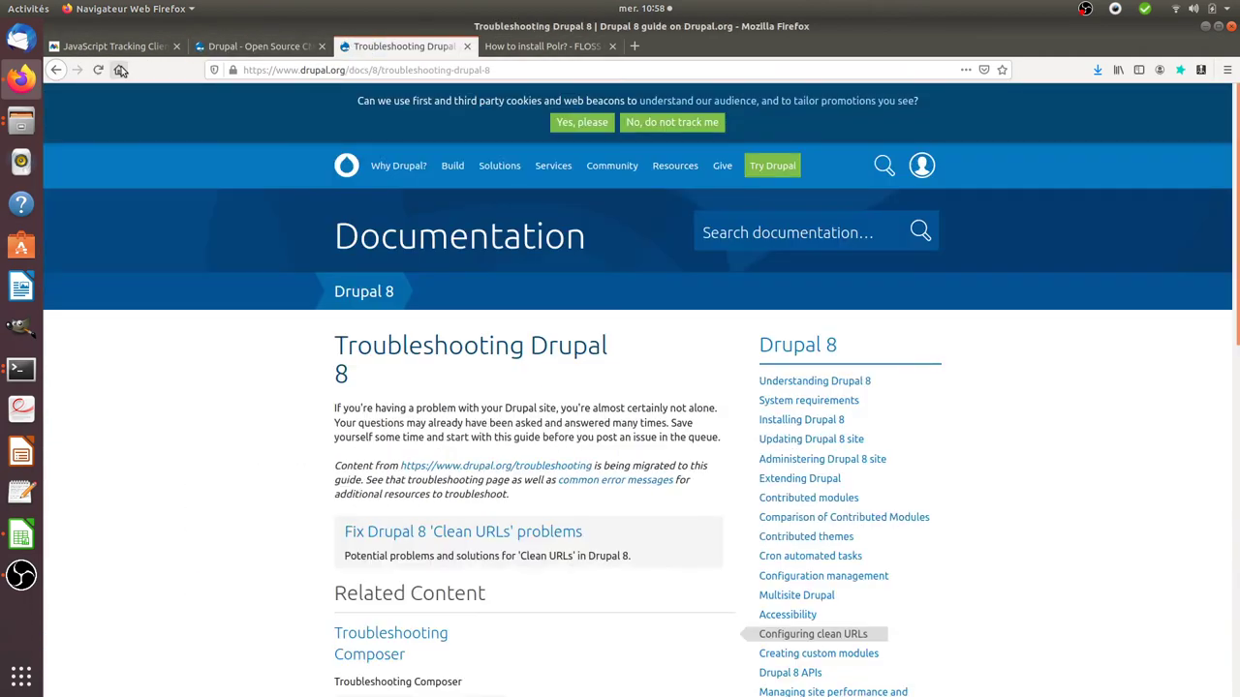
click(56, 71)
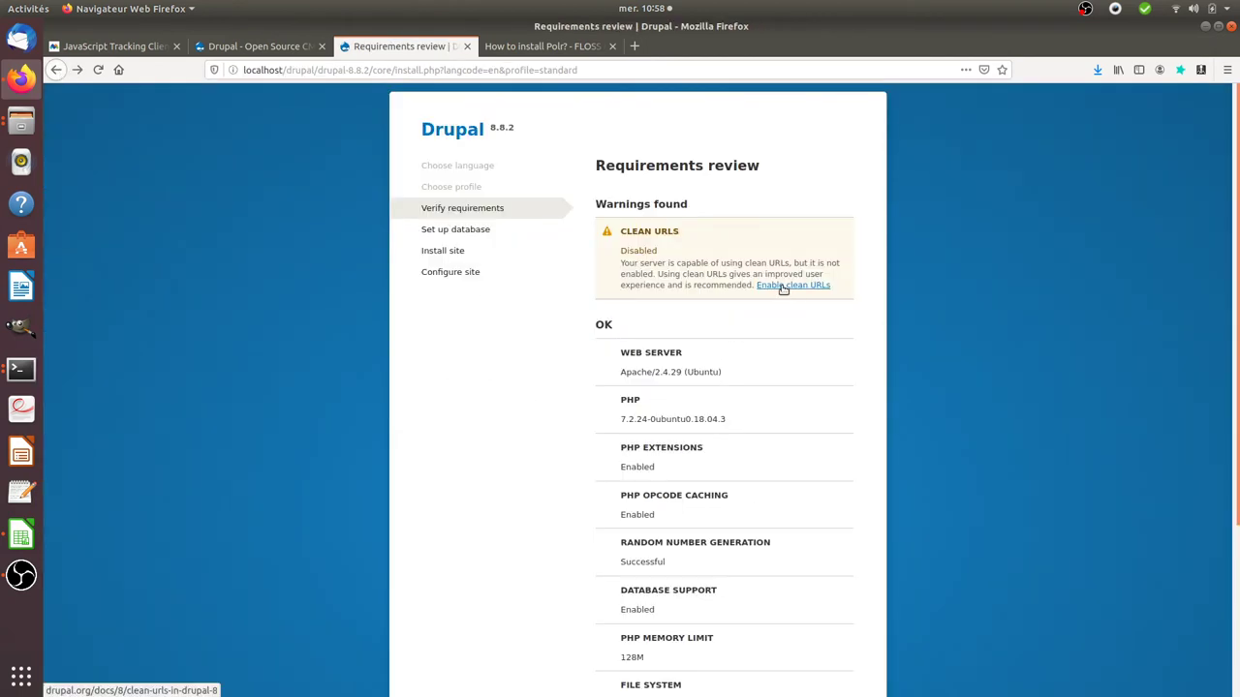
Step: Accept the remaining clean URLs warning and continue the installation anyway
mouse_move(700, 274)
mouse_down()
mouse_move(771, 273)
mouse_move(710, 272)
mouse_up()
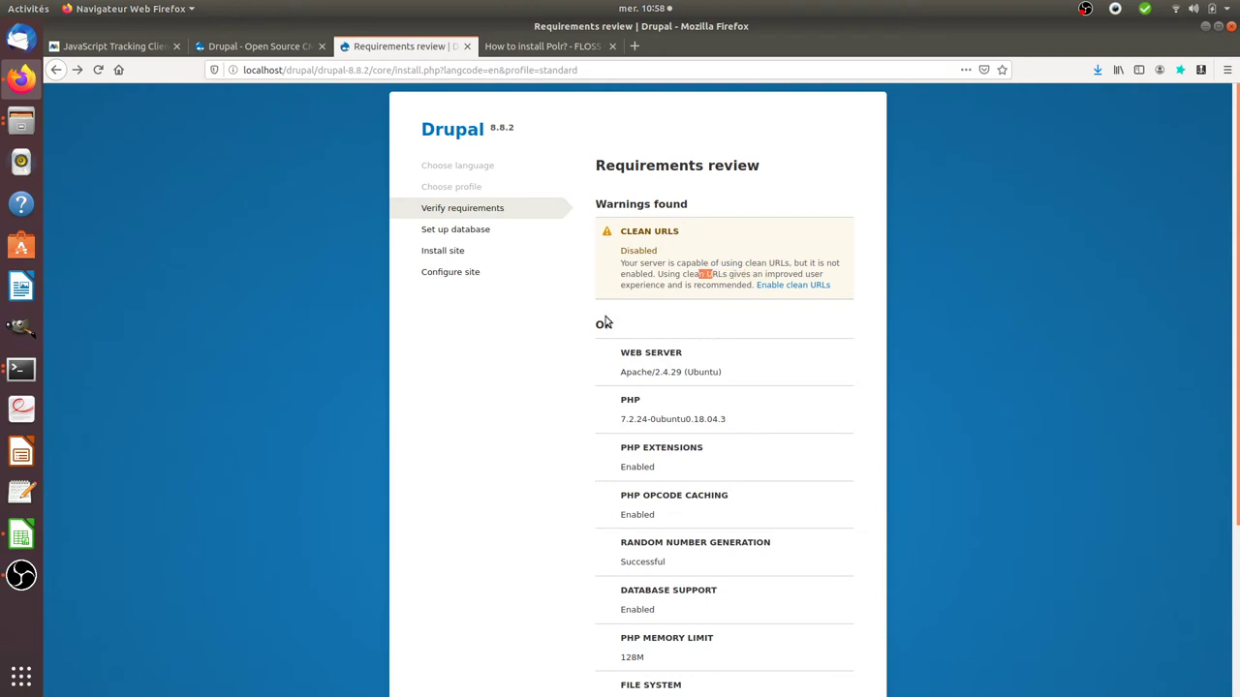
click(477, 228)
scroll(691, 341, down, 4)
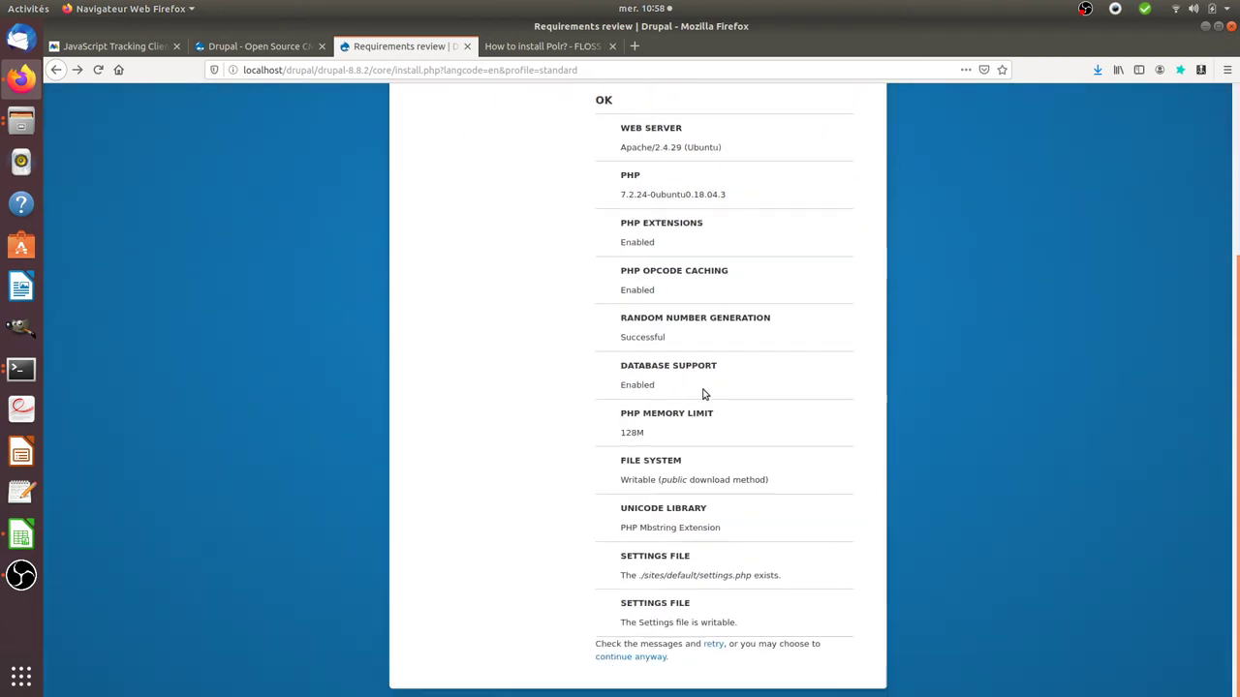
click(658, 657)
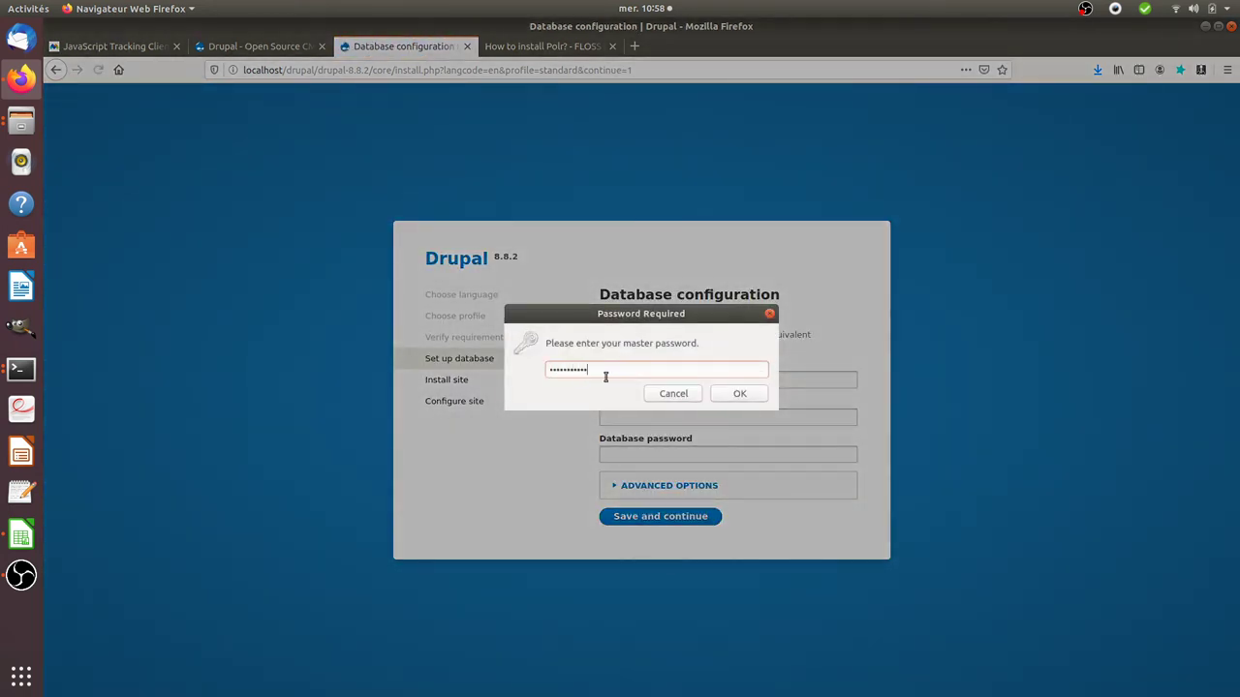
Step: Submit database name drupal with username root and its password
key(Return)
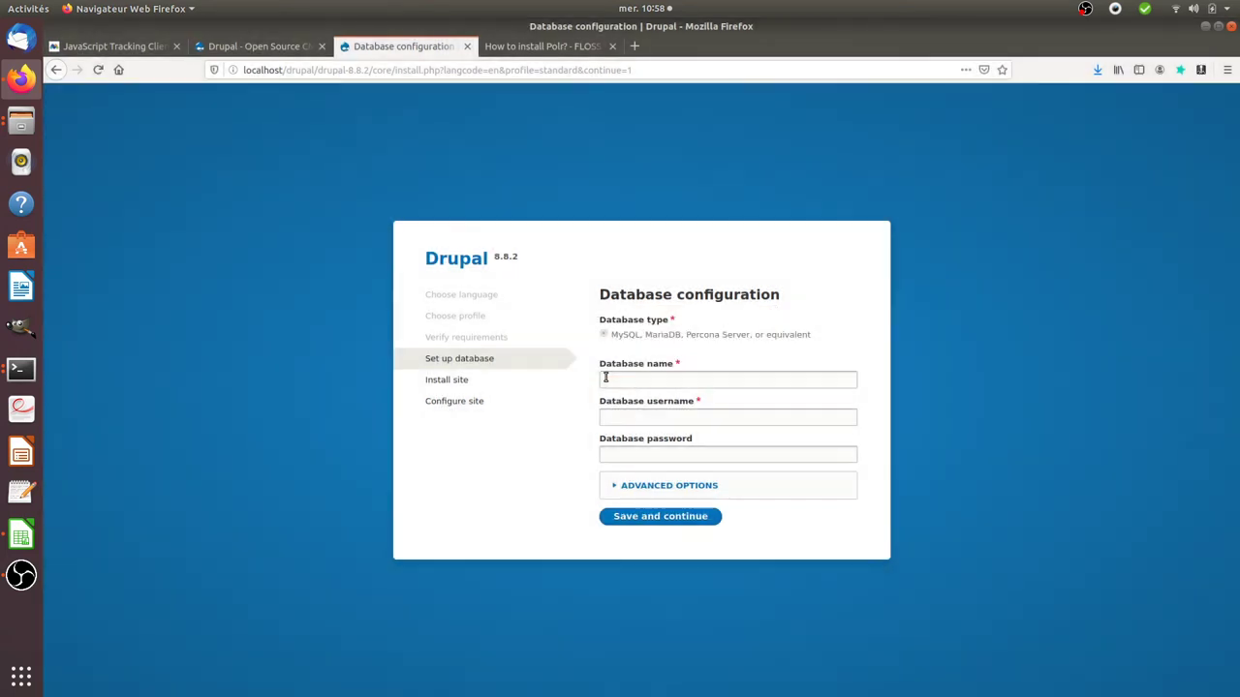
click(605, 377)
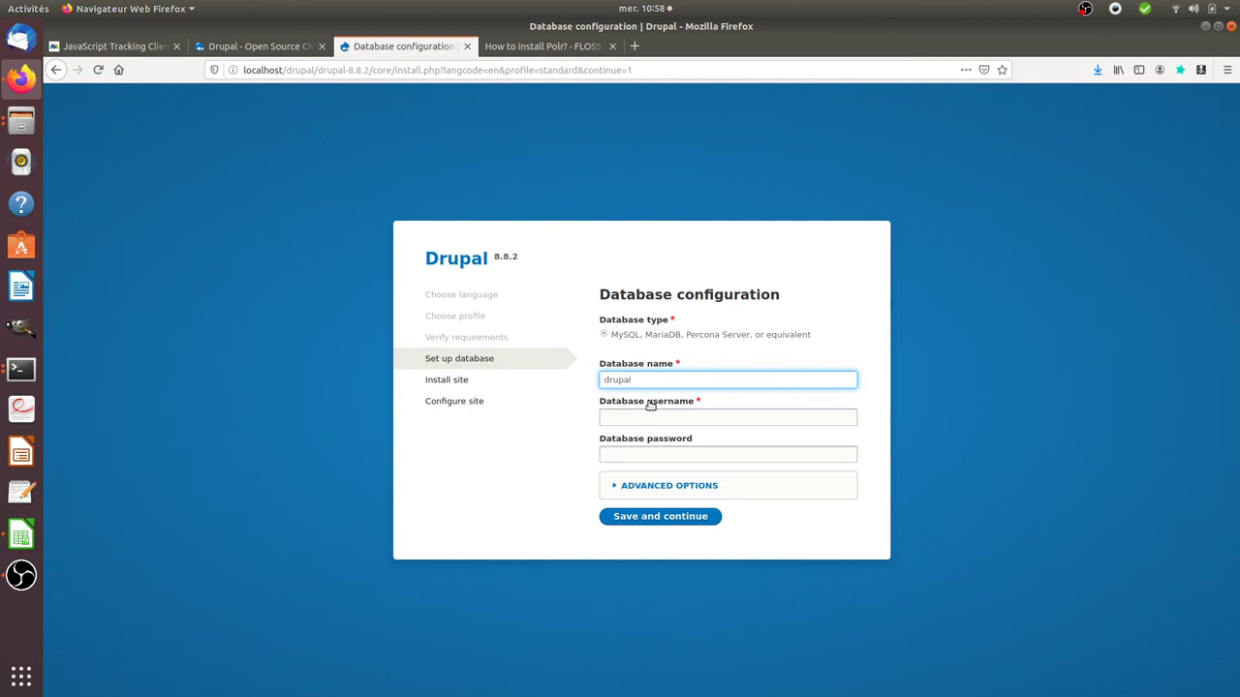
click(650, 405)
text(root)
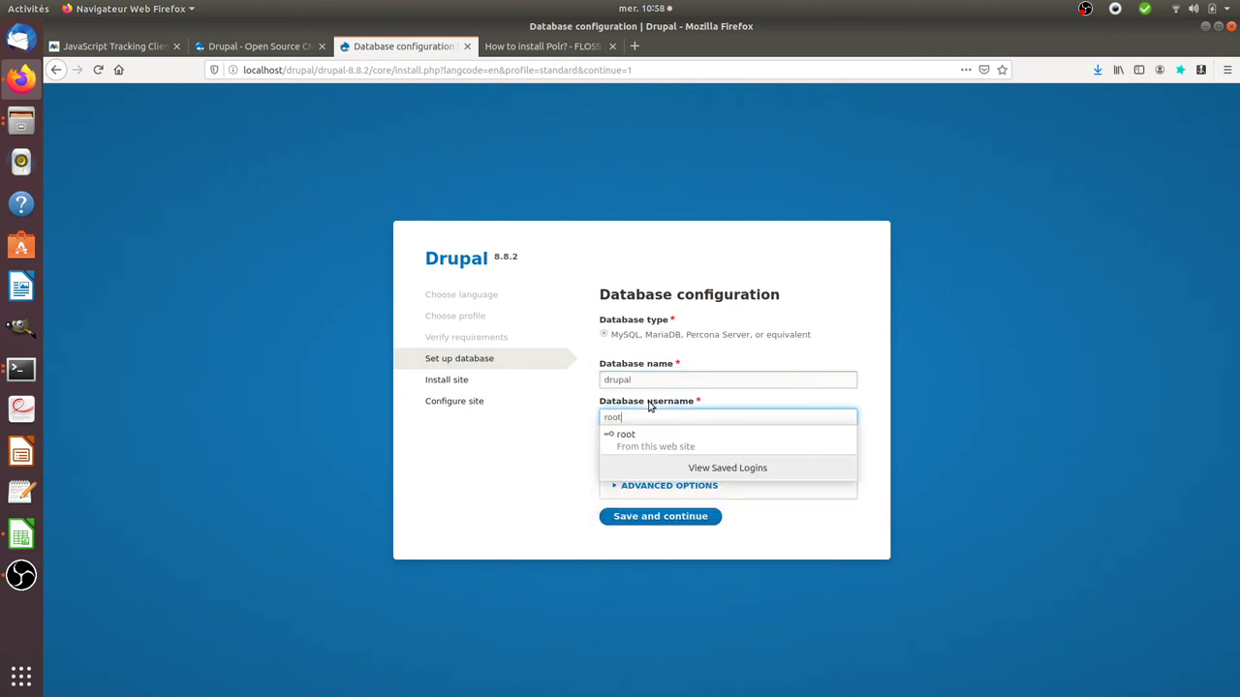
key(Down)
key(Return)
key(Tab)
key(BackSpace)
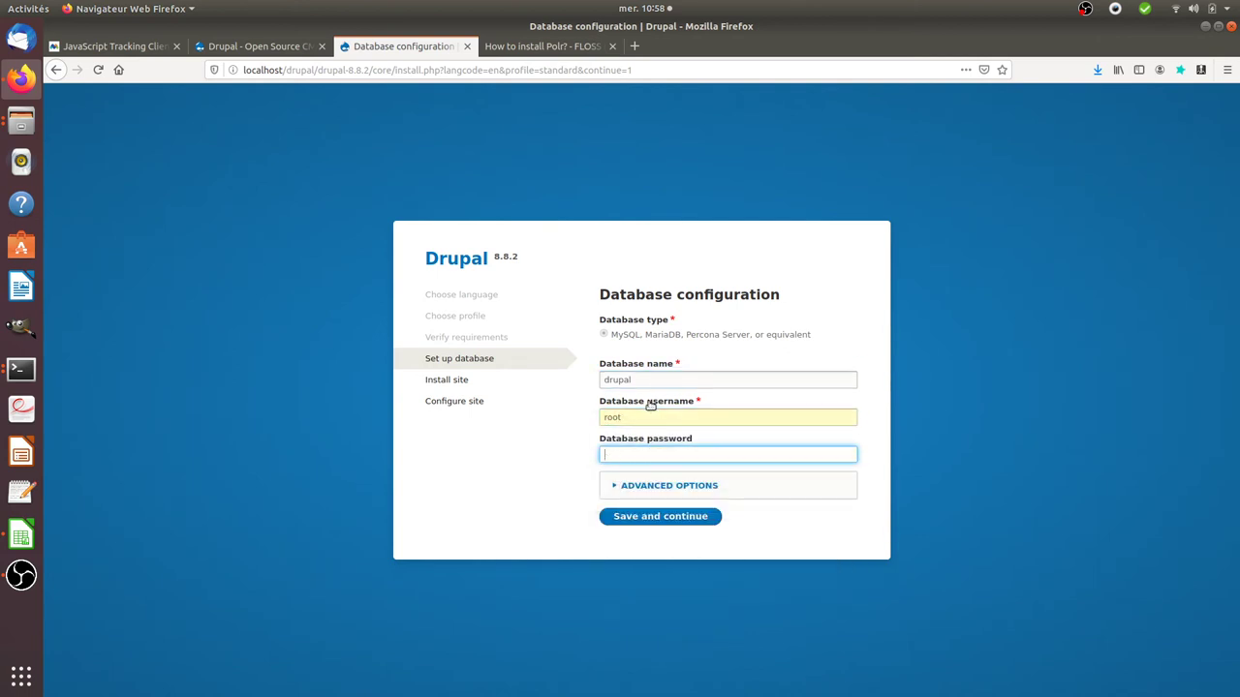
text(ro)
click(684, 514)
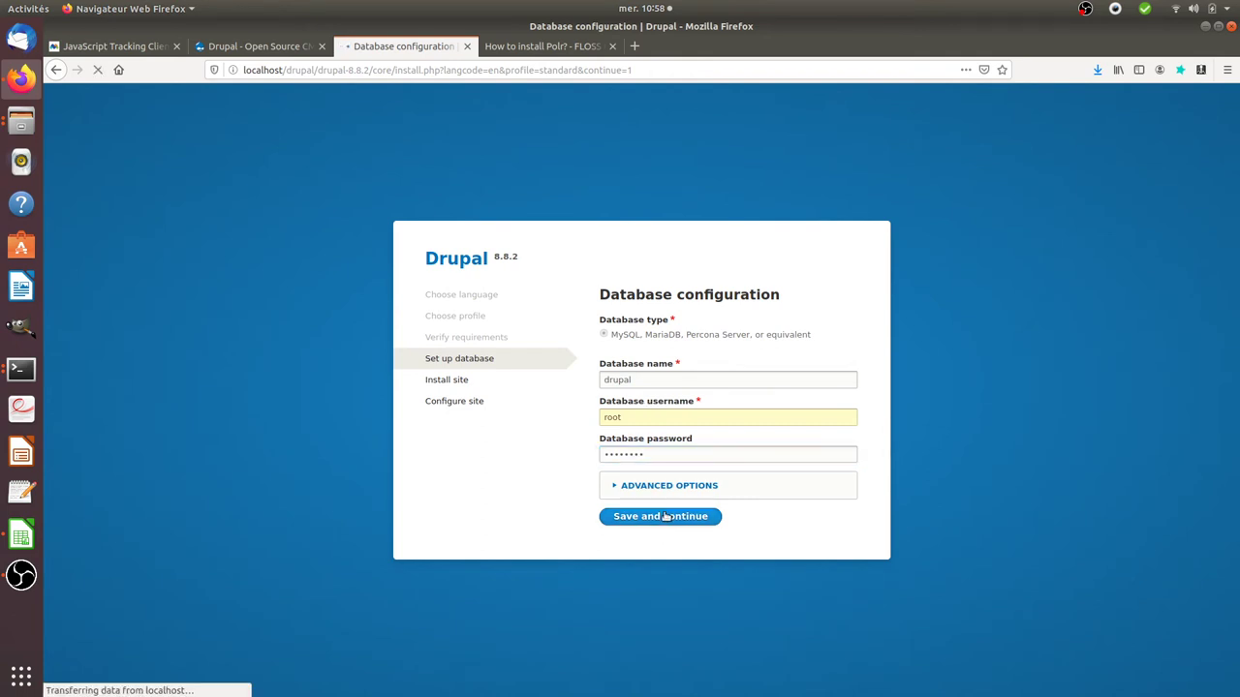
Step: Expand the advanced options to check host localhost and port 3306 after the access-denied error
scroll(638, 453, down, 1)
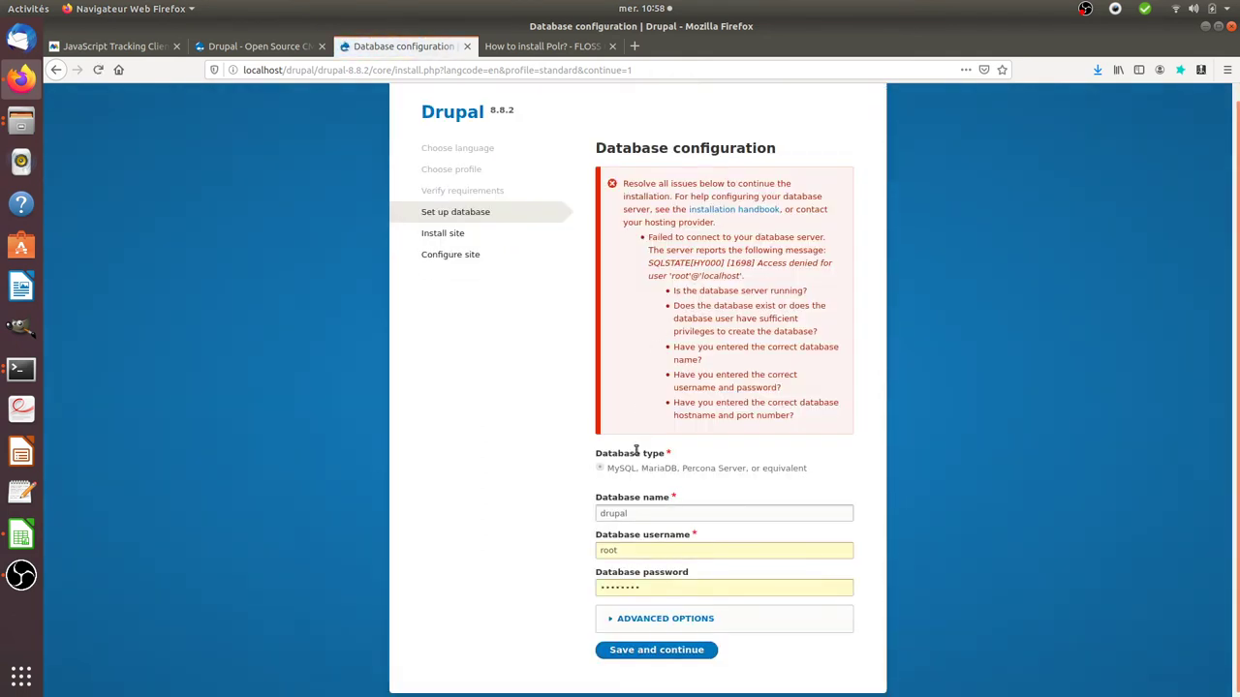
click(620, 614)
scroll(620, 600, down, 3)
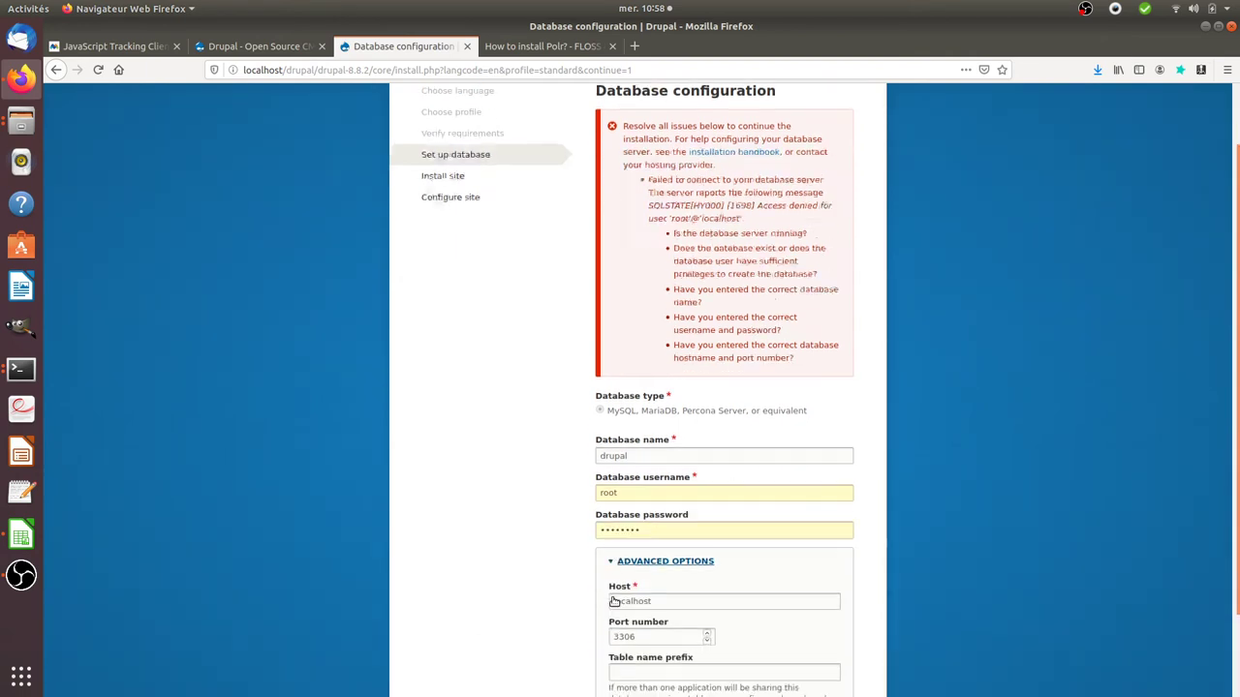
scroll(556, 450, up, 2)
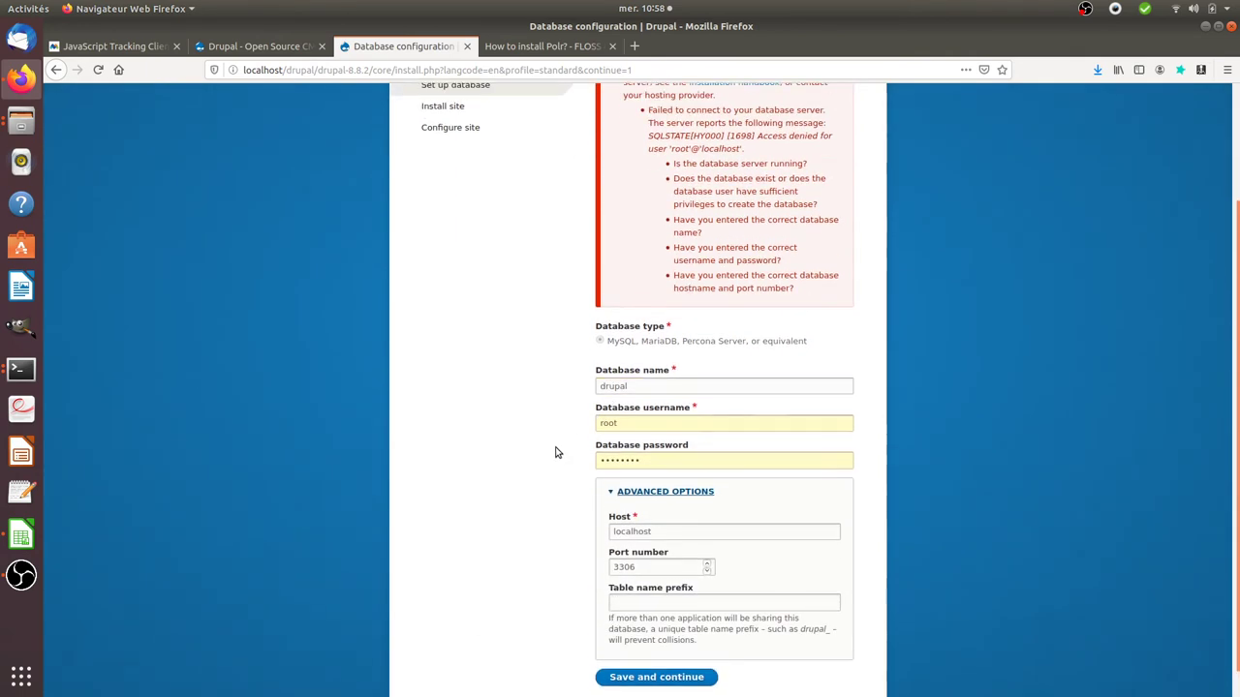
Step: Start sudo mysql and create the drupal database
click(22, 369)
click(118, 353)
text(sudo )
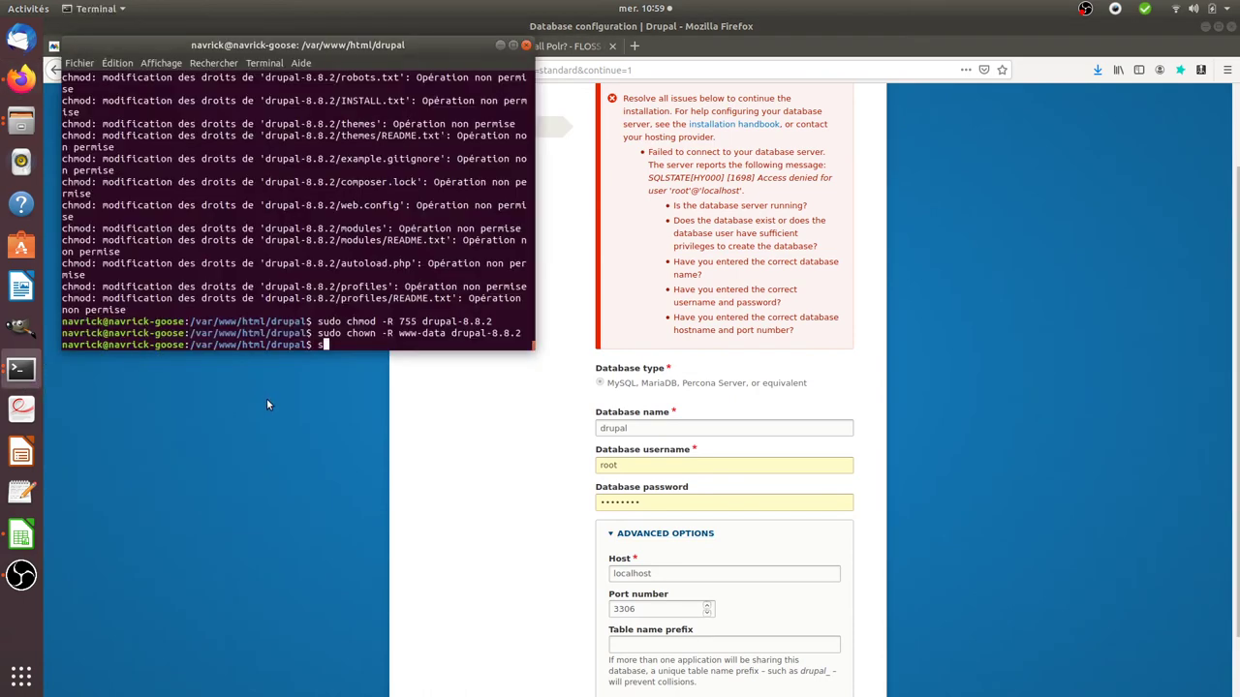
text(mysql)
key(Return)
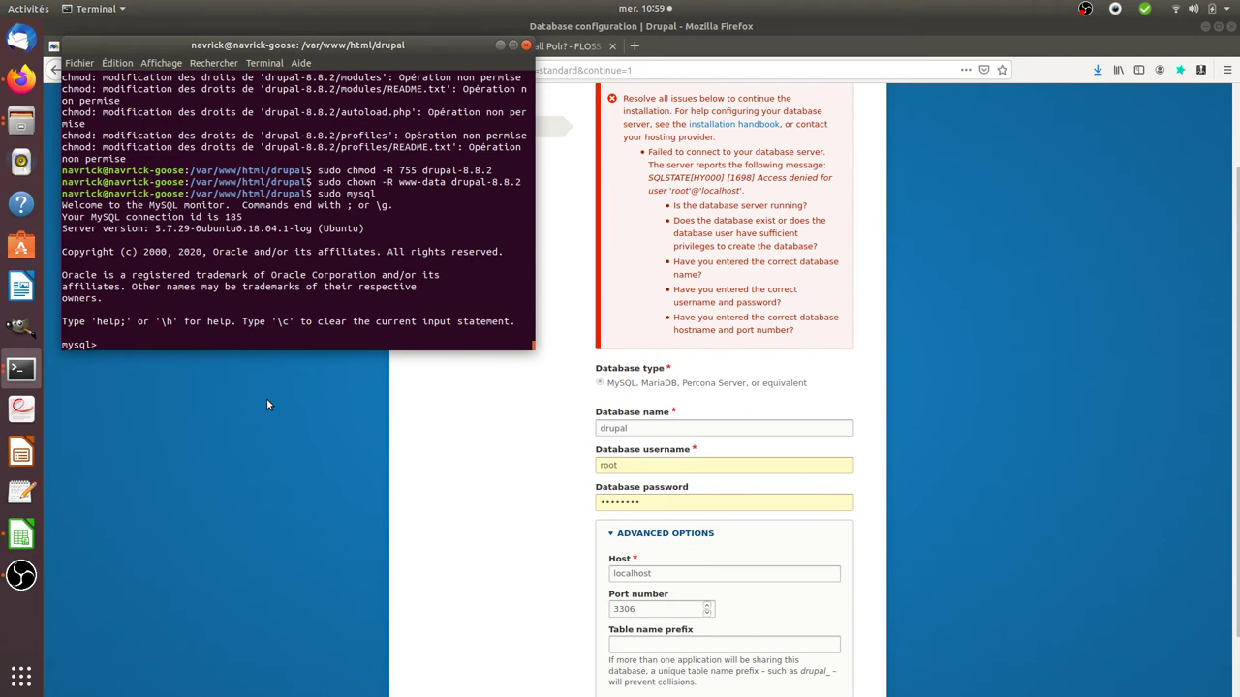
key(Up)
key(Up)
key(Up)
key(Left)
key(BackSpace)
key(BackSpace)
key(BackSpace)
key(BackSpace)
key(BackSpace)
key(BackSpace)
text(drupal)
key(Return)
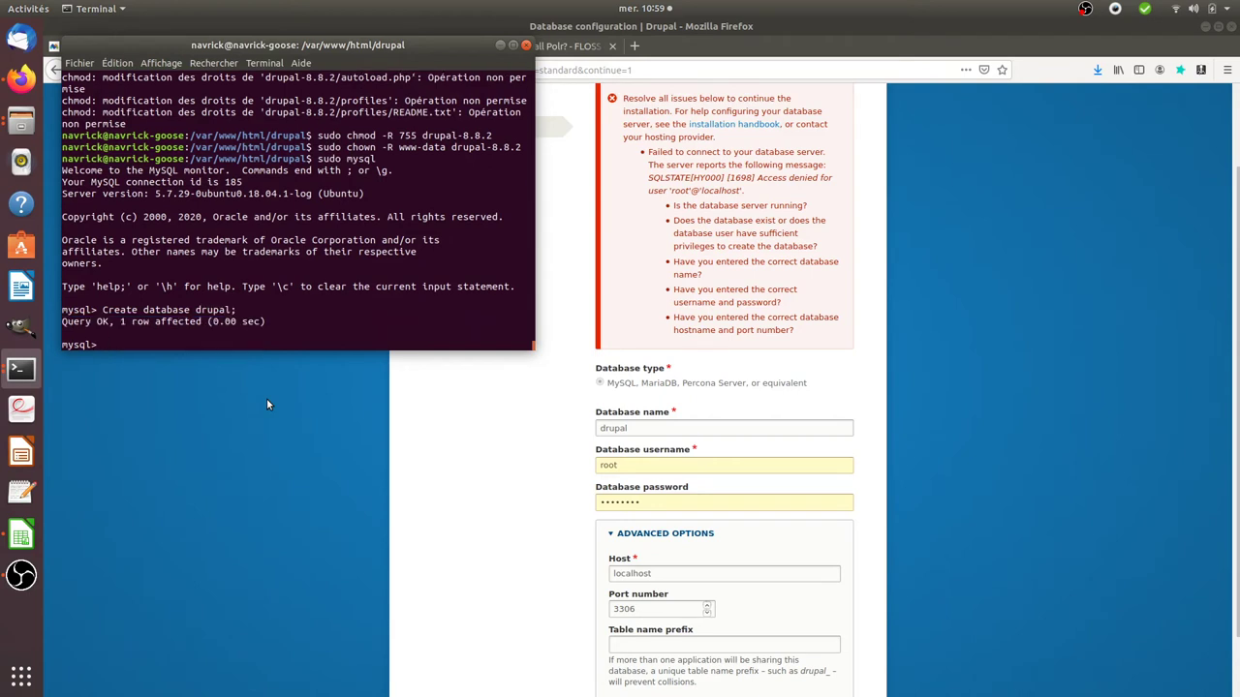
Step: Grant the database user all privileges on drupal.* at localhost, then exit MySQL
key(Up)
key(Up)
key(Up)
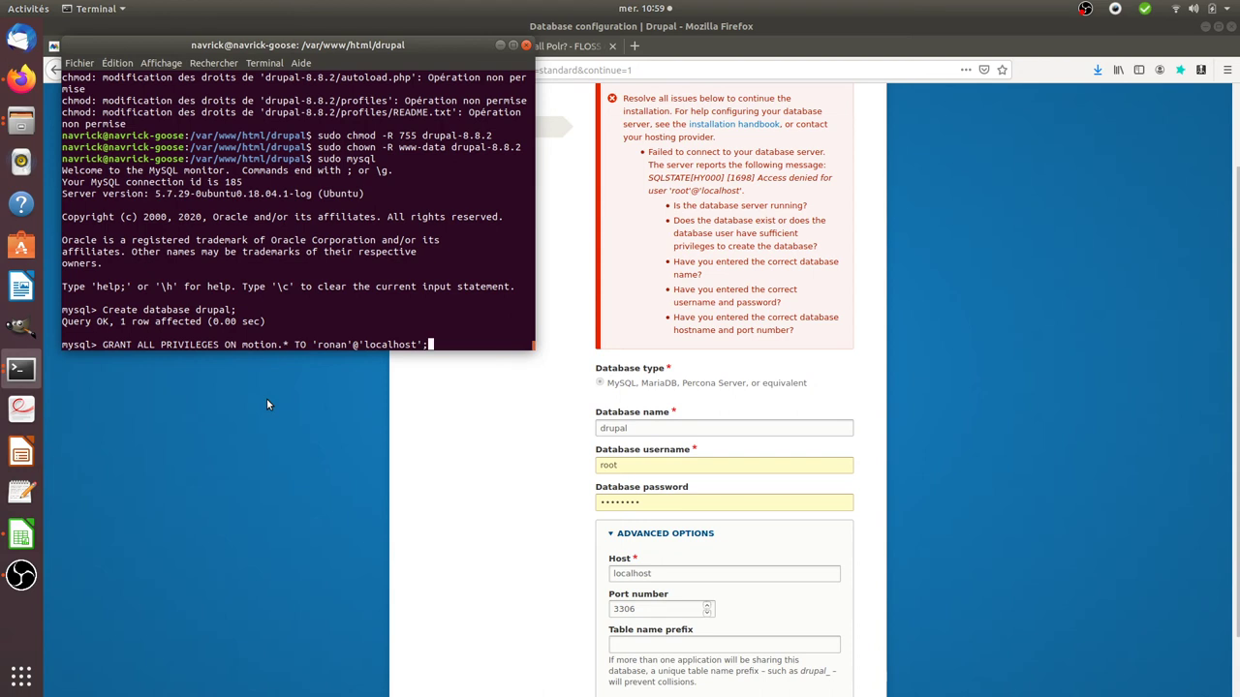
key(Left)
key(Left)
key(Left)
key(Left)
key(Left)
key(Left)
key(Left)
key(Left)
key(Left)
key(Left)
key(Left)
key(Left)
key(Left)
key(Left)
key(Left)
key(Left)
key(Left)
key(Left)
key(Left)
key(Left)
key(Left)
key(Left)
key(BackSpace)
key(BackSpace)
key(BackSpace)
key(BackSpace)
key(BackSpace)
key(BackSpace)
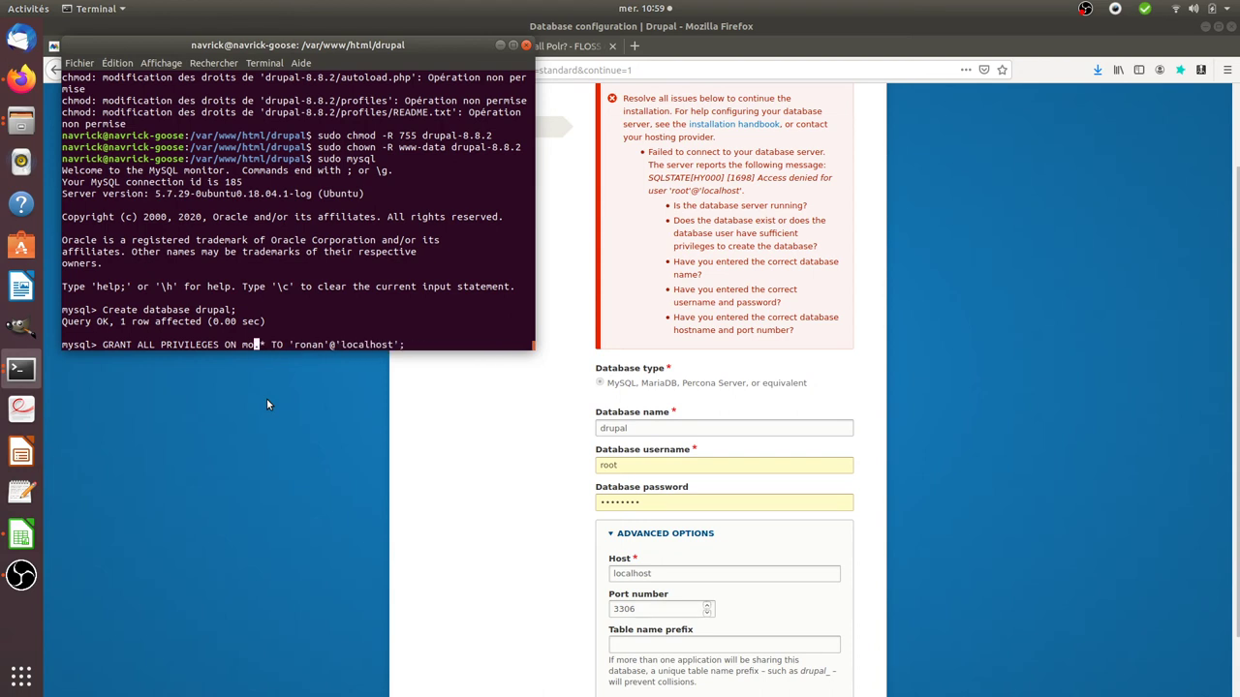
text(drupal)
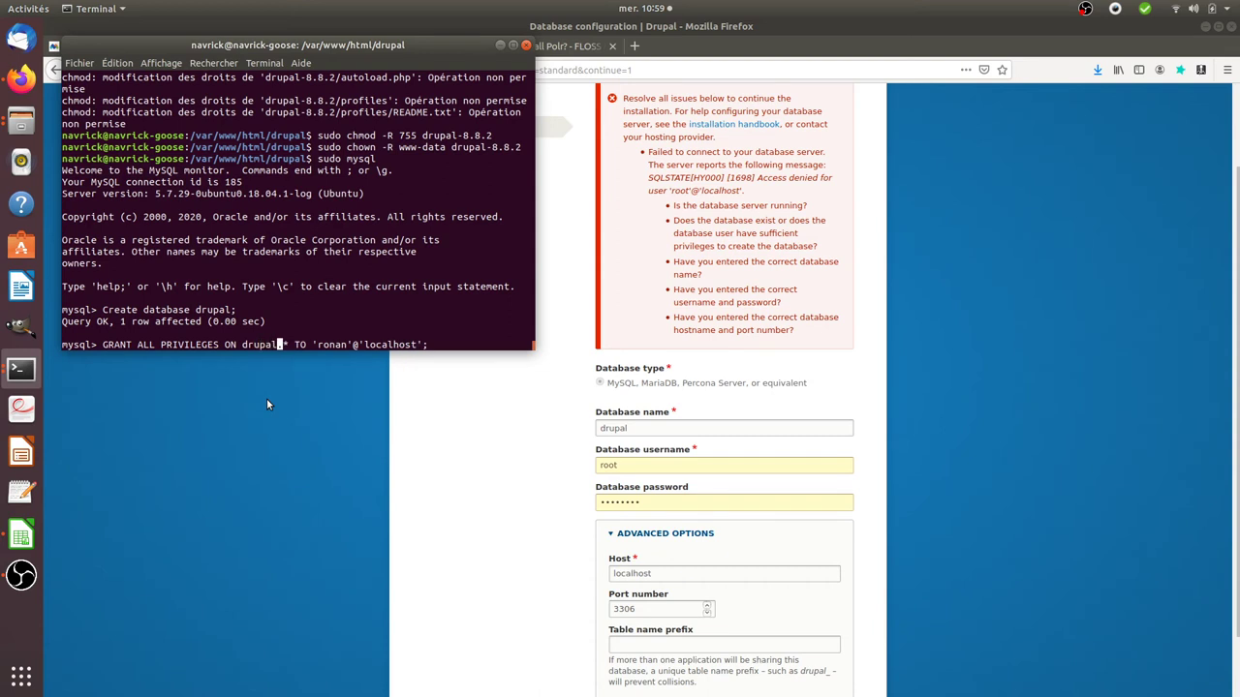
key(Return)
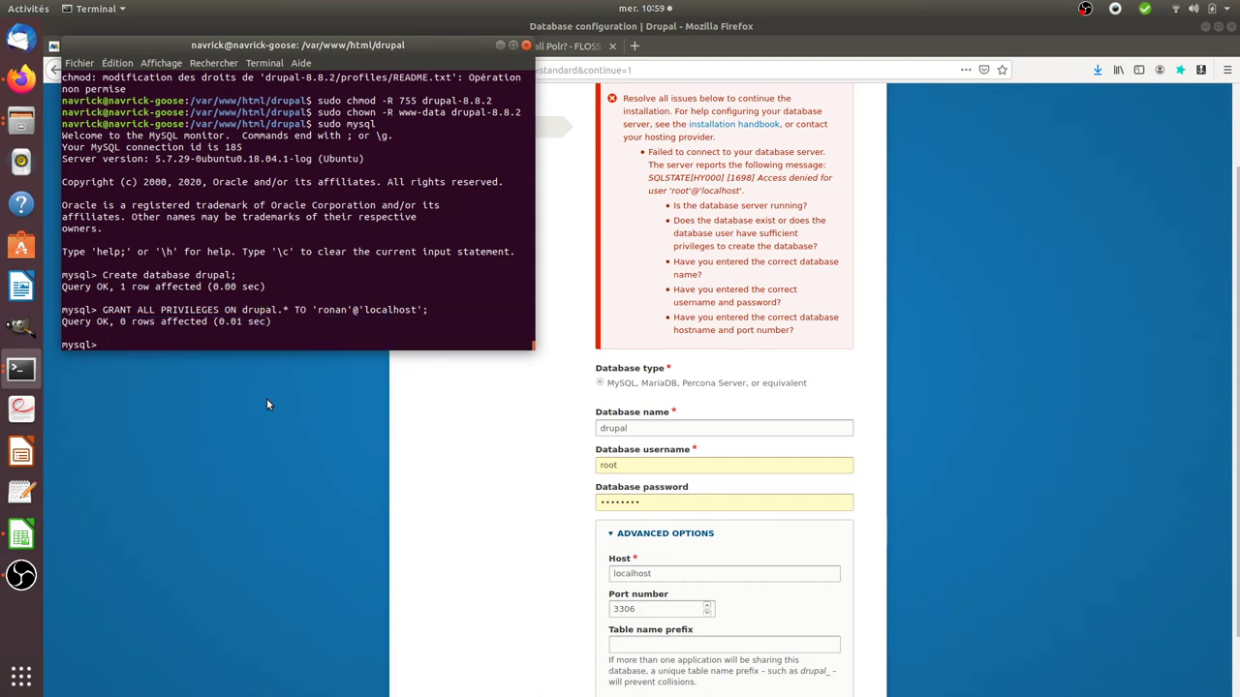
text(exit)
key(Return)
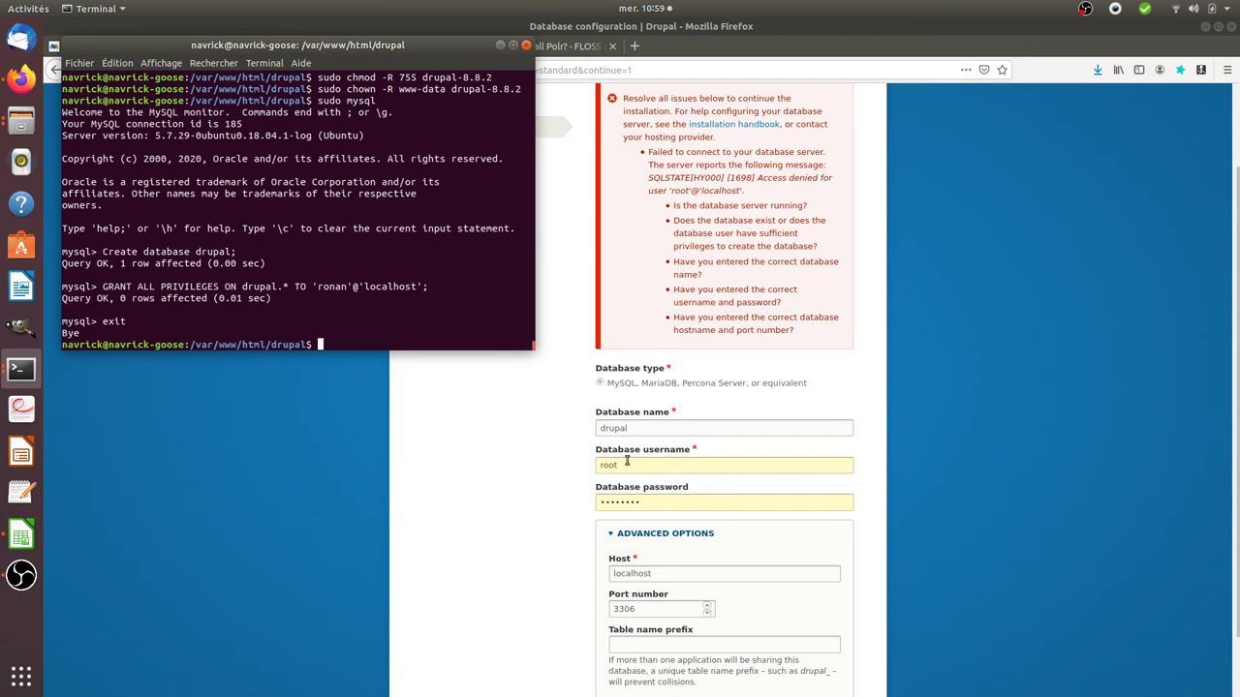
Step: Replace root with the granted database user and its password, then save to run the installation
click(643, 428)
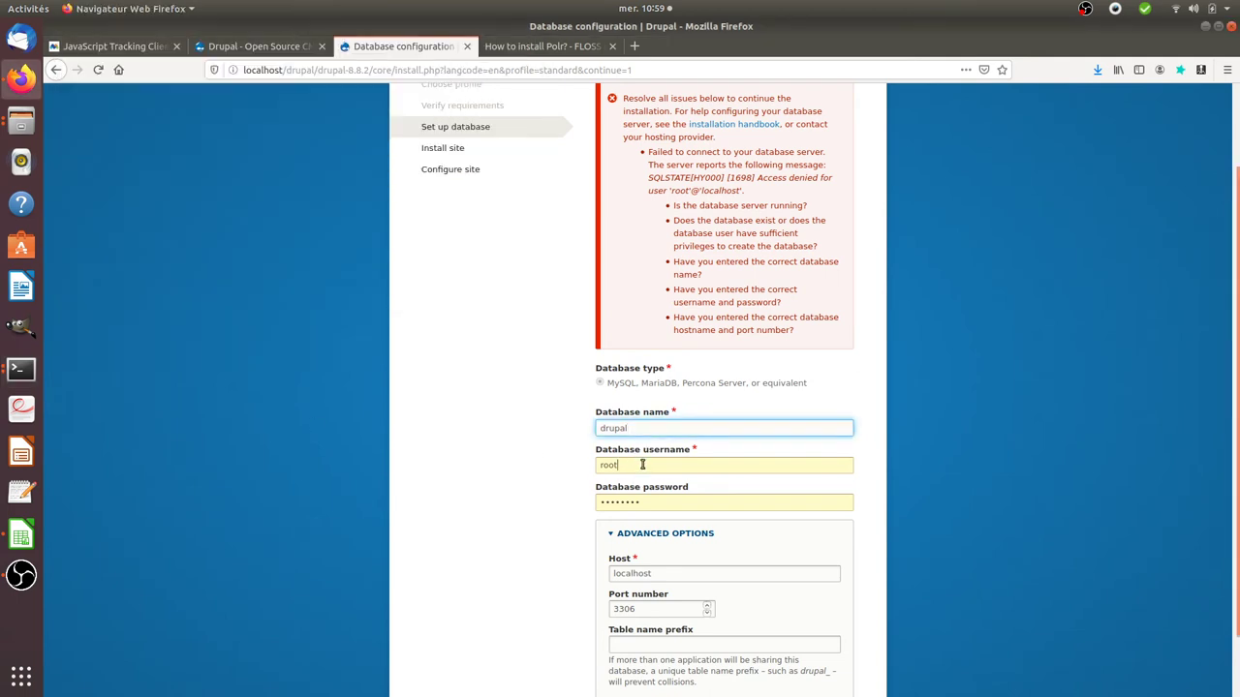
click(642, 465)
double_click(642, 465)
text(ronan)
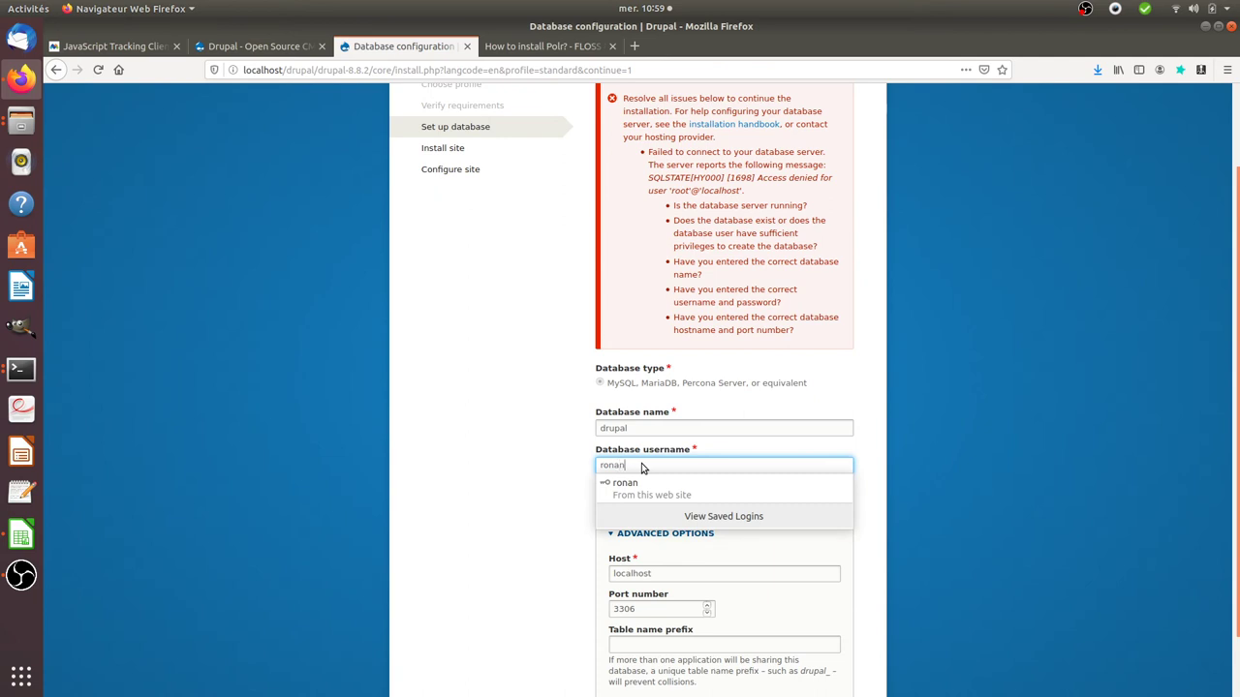
key(Tab)
text(••)
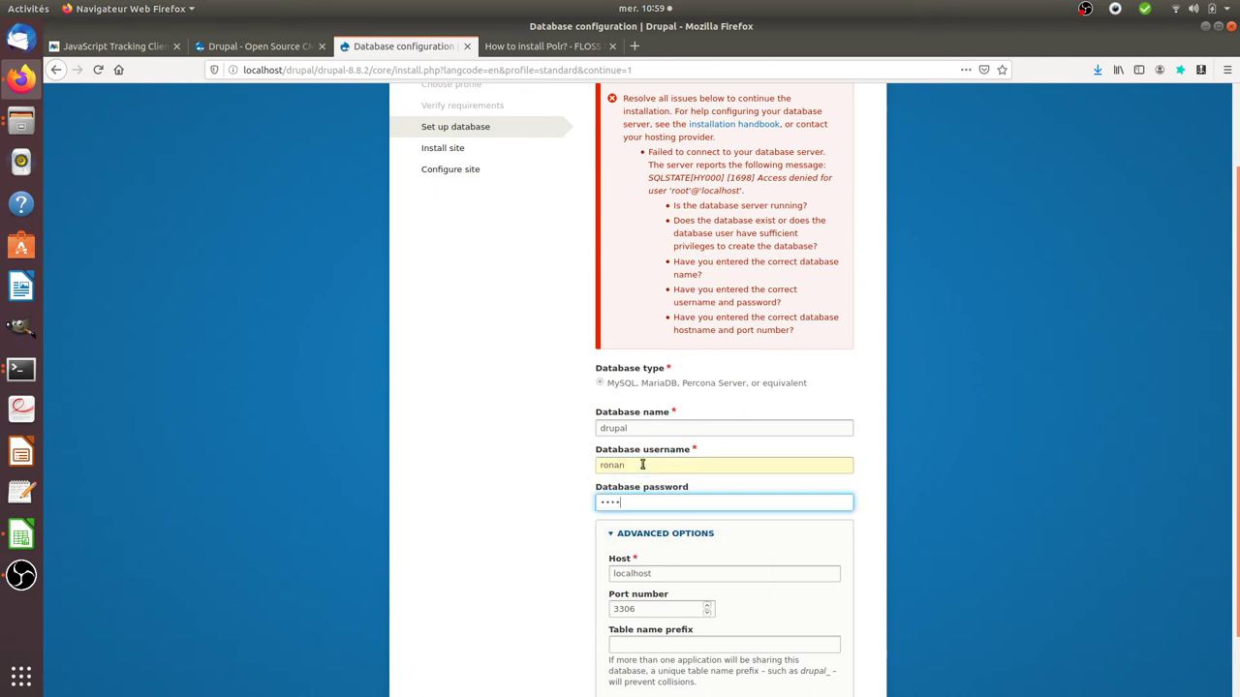
scroll(664, 581, down, 2)
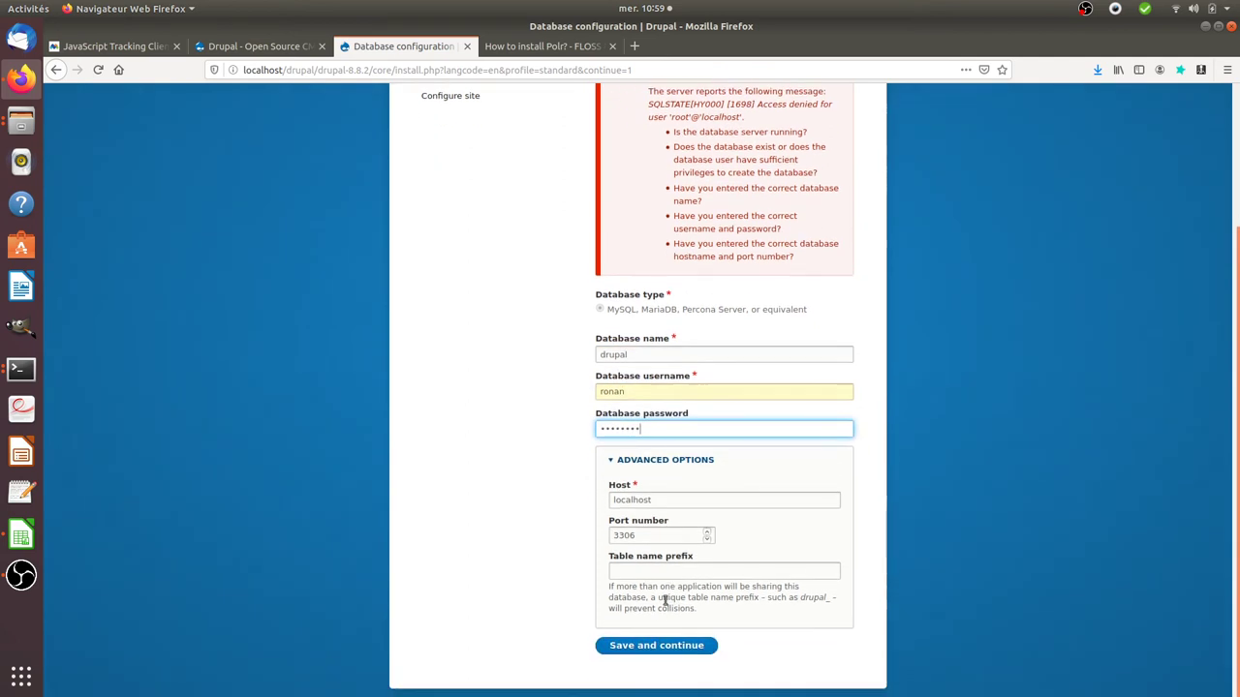
click(645, 647)
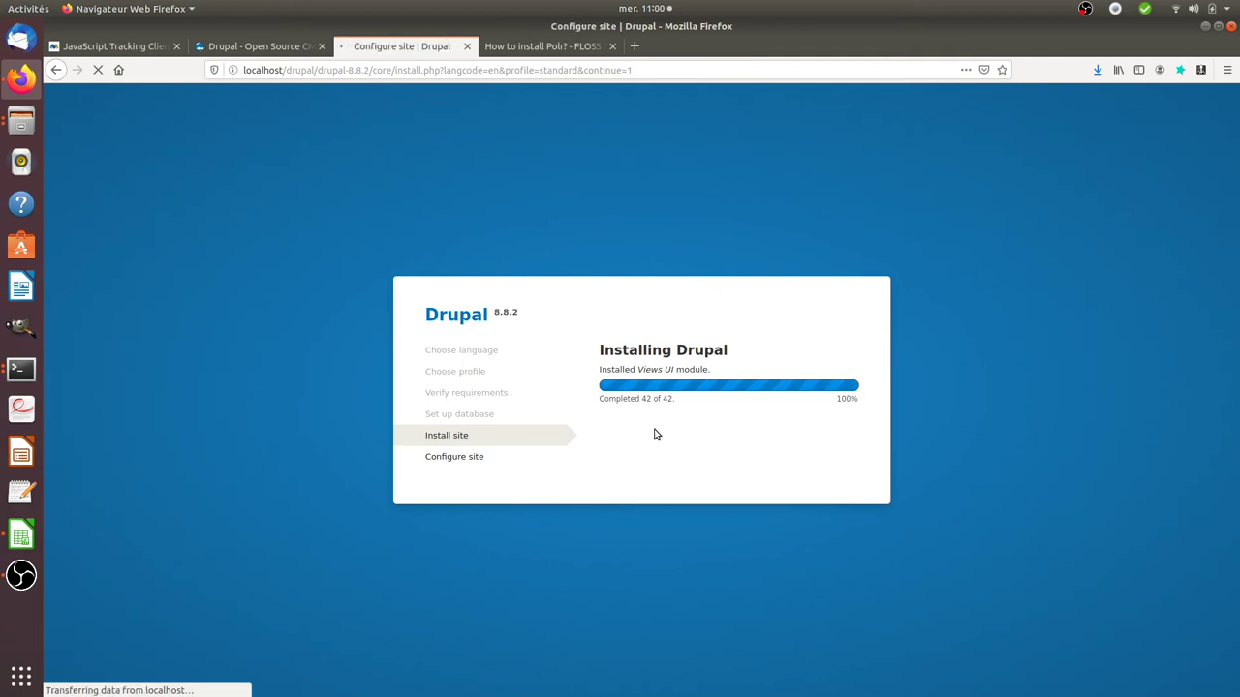
Step: Enter 'My website for demo' as the site name and fill in the site e-mail address
click(633, 227)
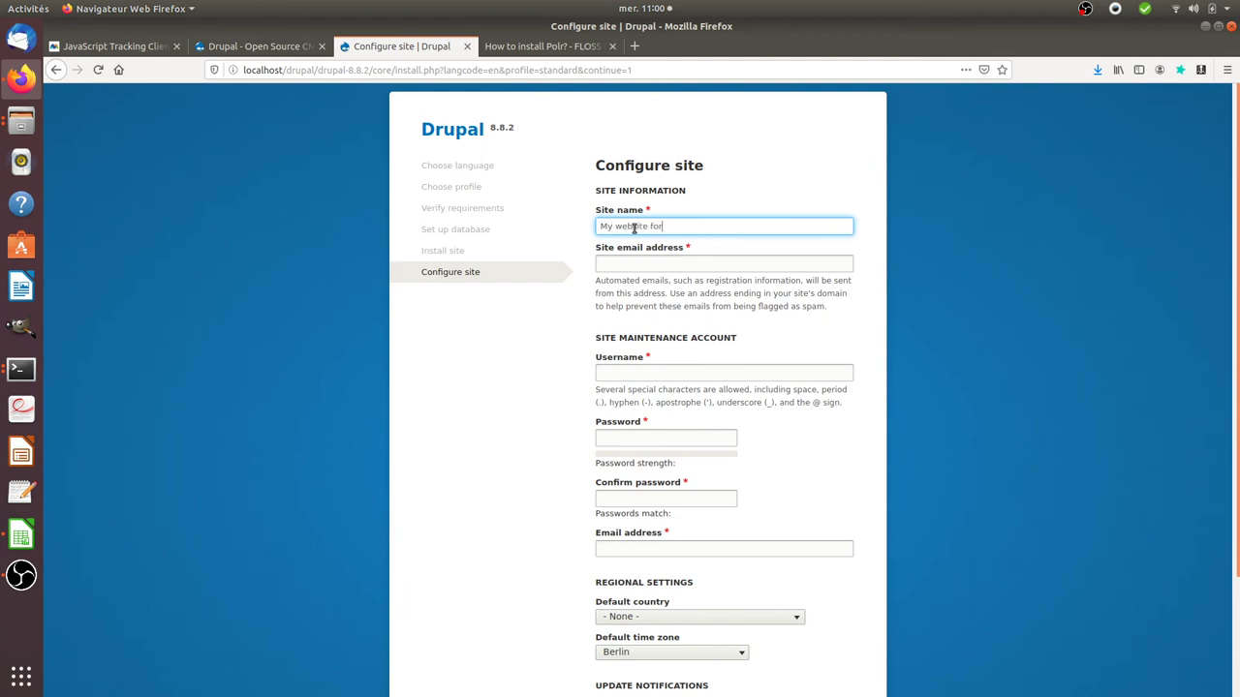
text(My website for demo)
key(Tab)
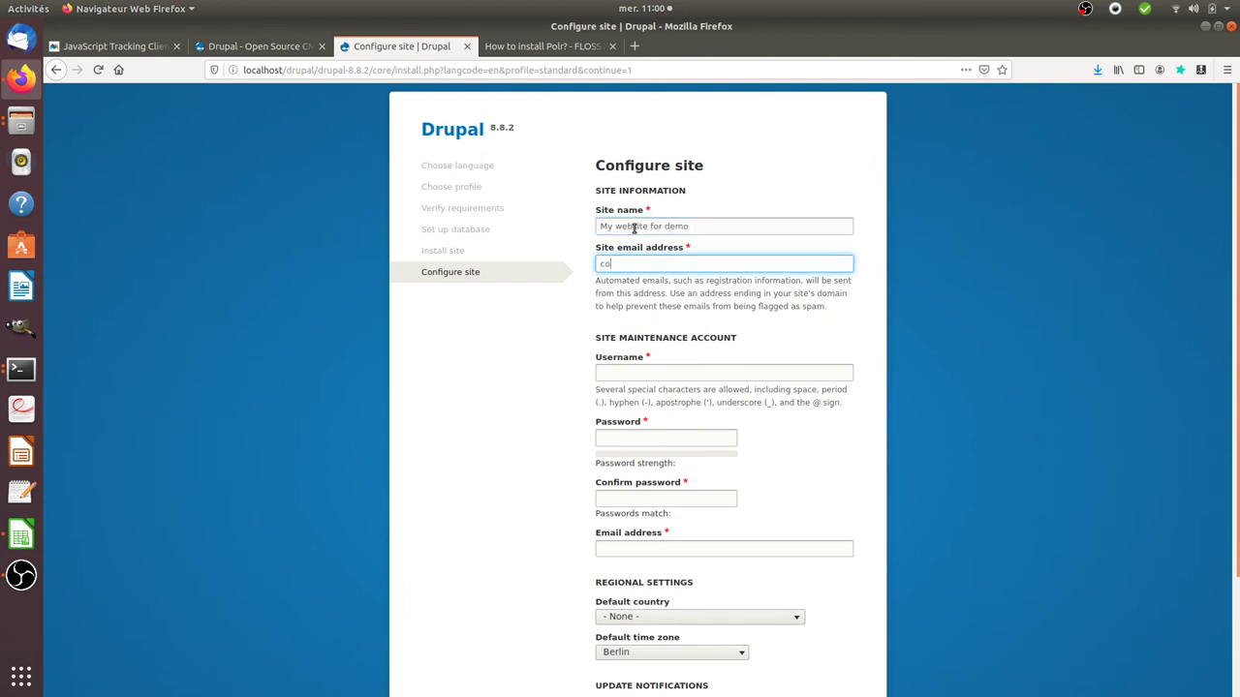
Step: Fill the maintenance account username with the saved 'root' login
key(Tab)
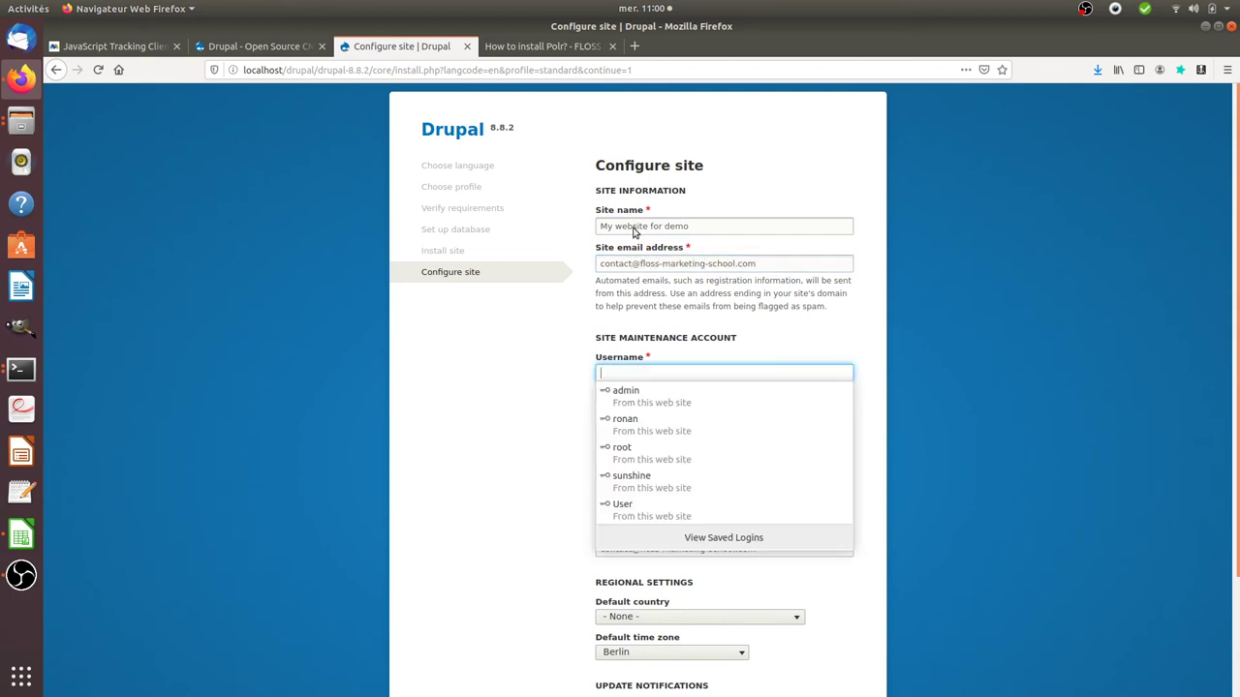
text(root)
key(Down)
key(Return)
key(Tab)
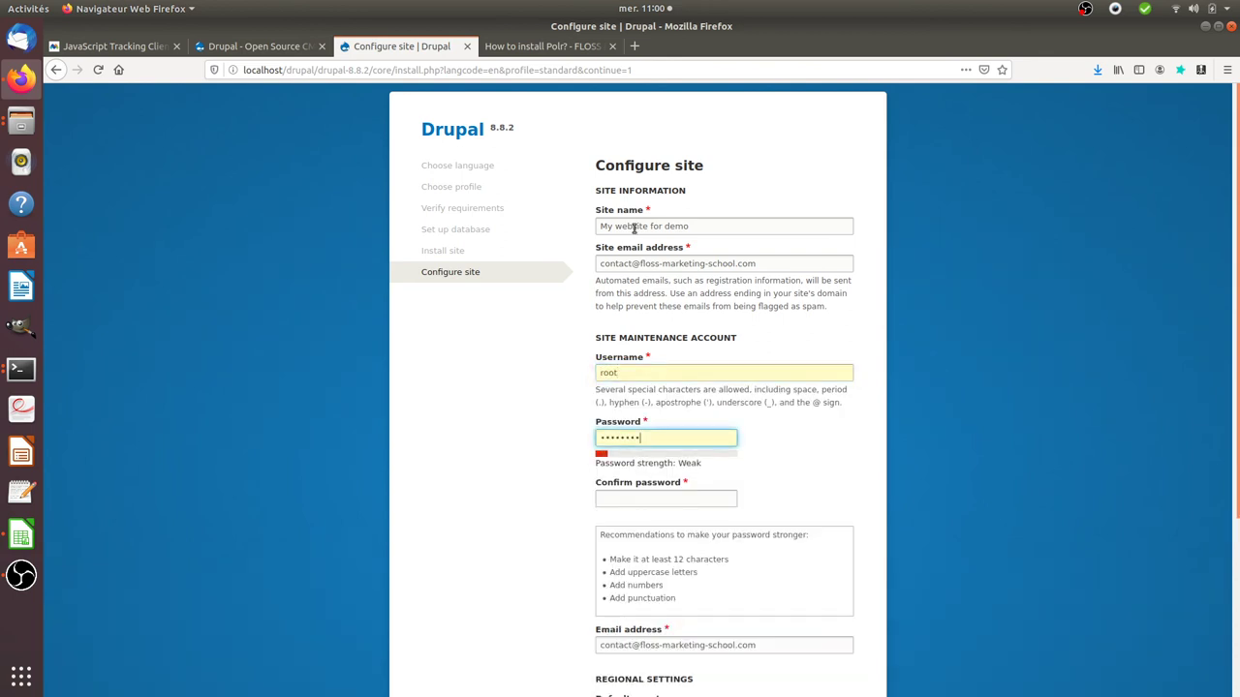
key(Tab)
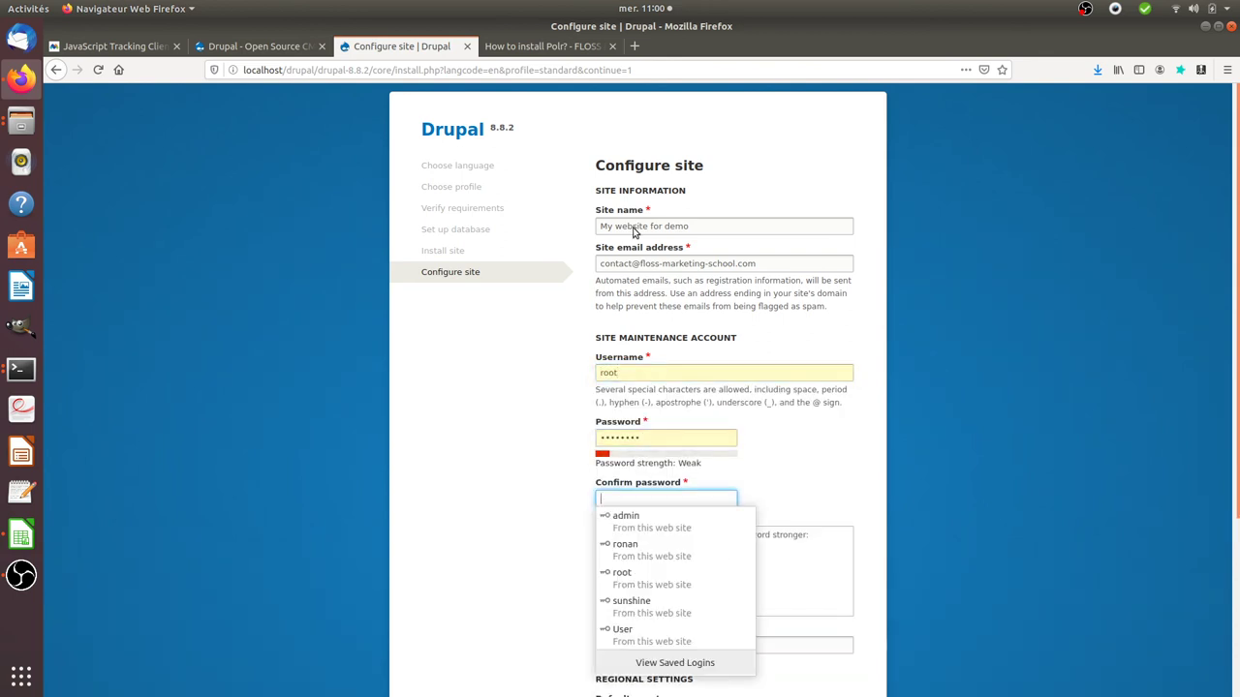
key(Escape)
Step: Replace the account password and type a confirmation password, which does not yet match
click(631, 440)
key(ctrl+a)
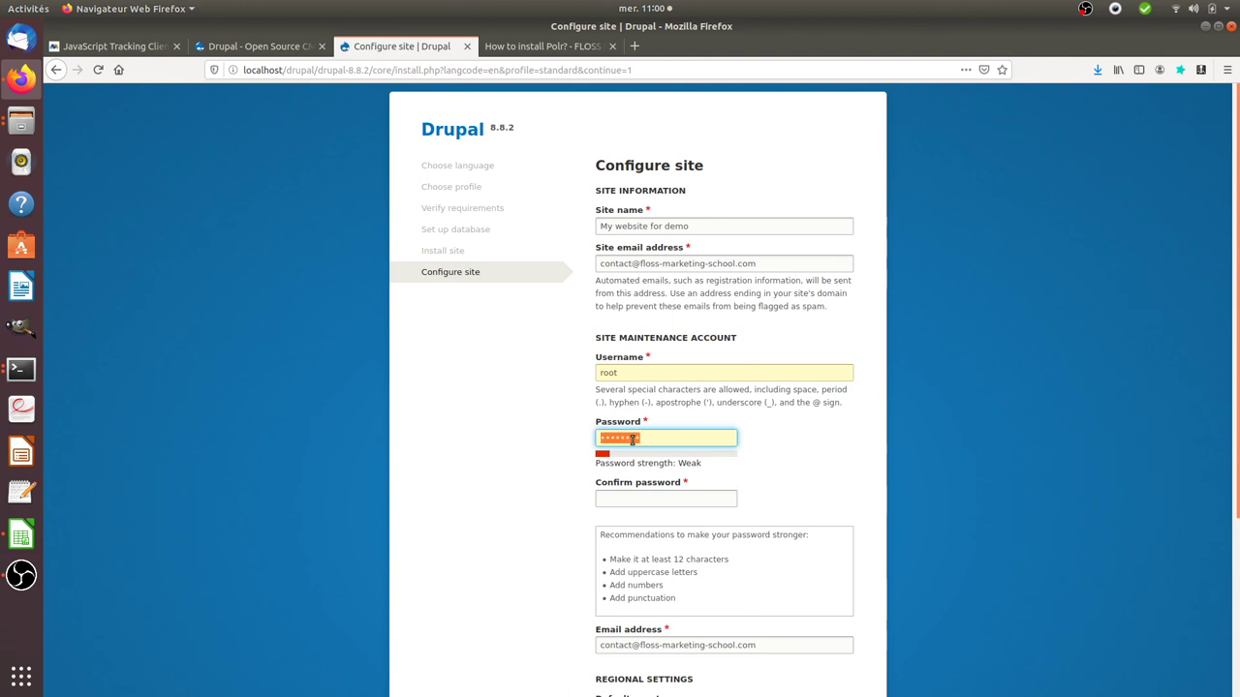
text(root123)
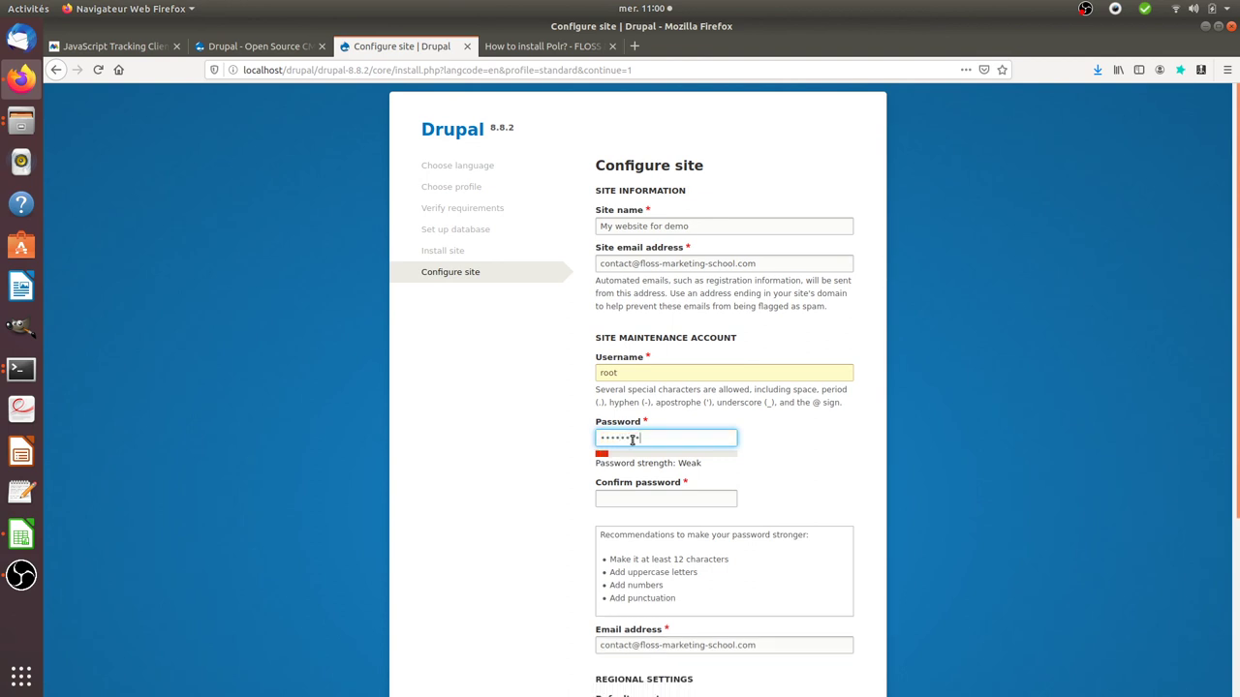
key(Tab)
text(root123)
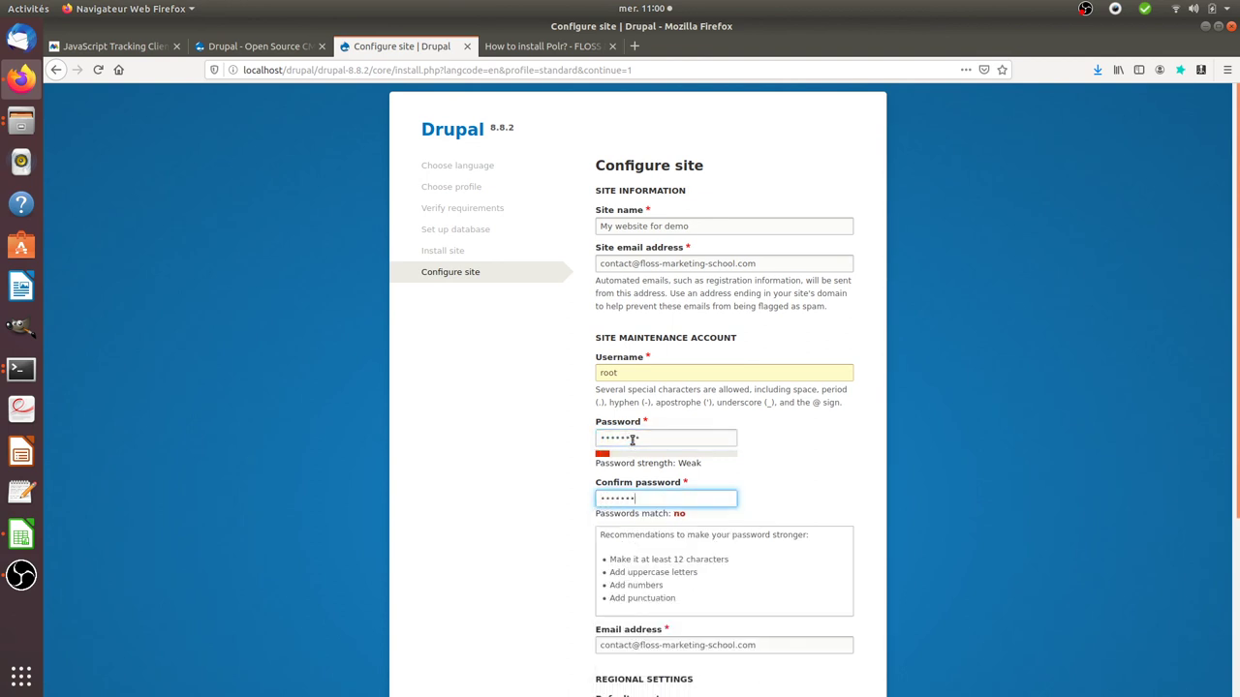
text(4)
Step: Set the default country to France, disable update e-mail notifications, and save the site configuration
click(535, 547)
scroll(558, 547, down, 4)
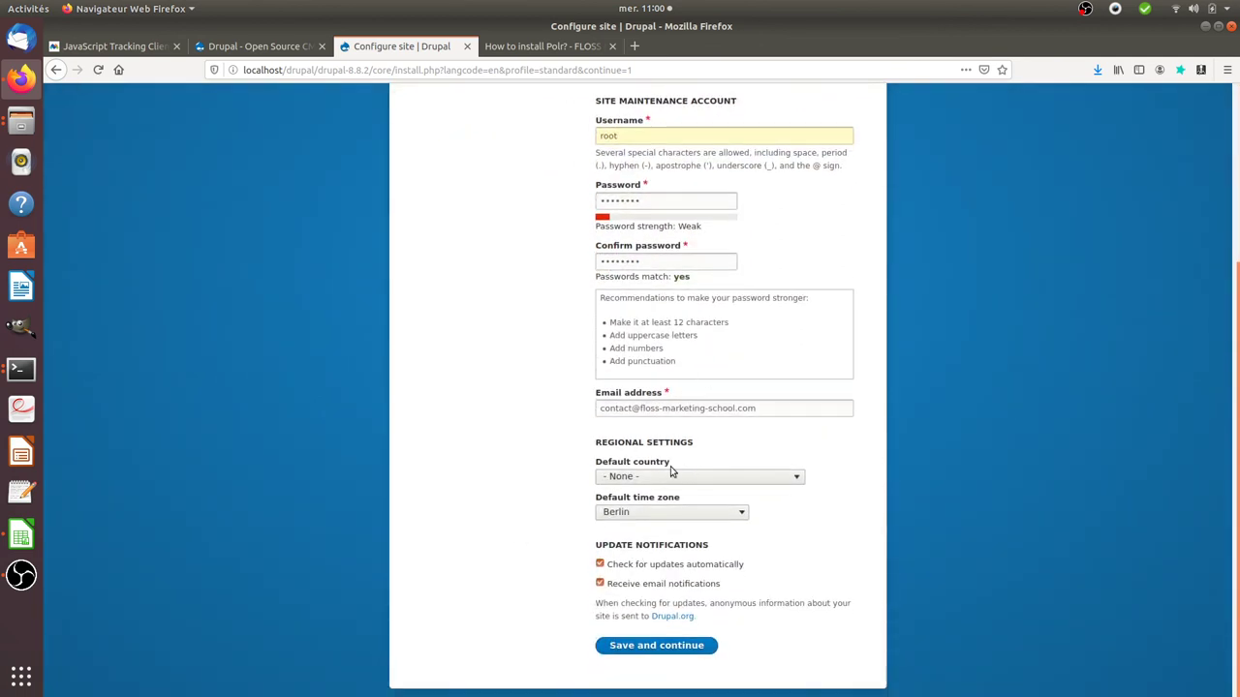
click(670, 476)
scroll(659, 345, down, 6)
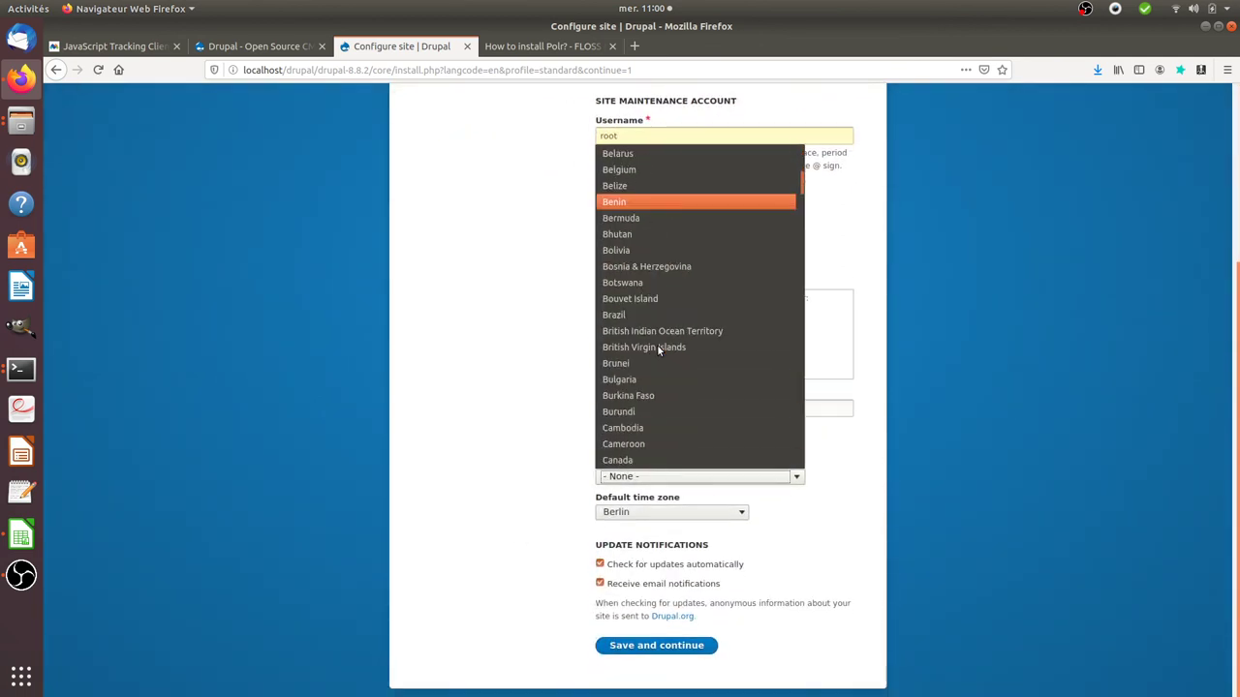
scroll(658, 351, down, 14)
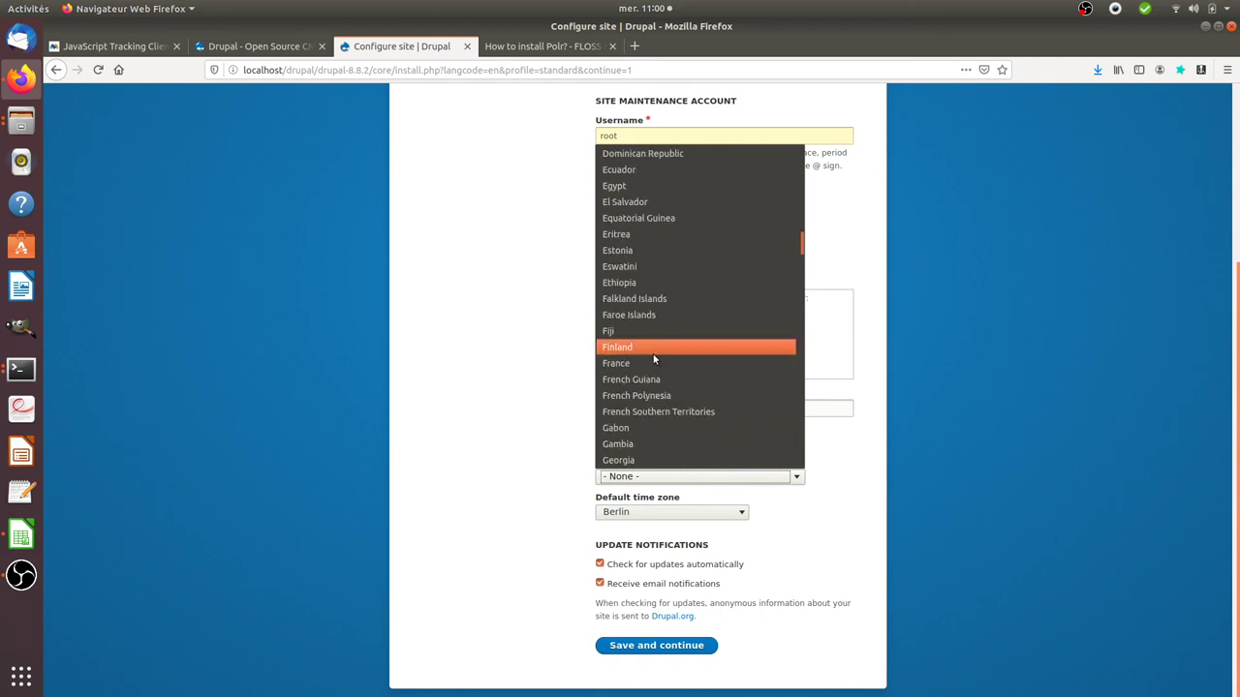
click(647, 363)
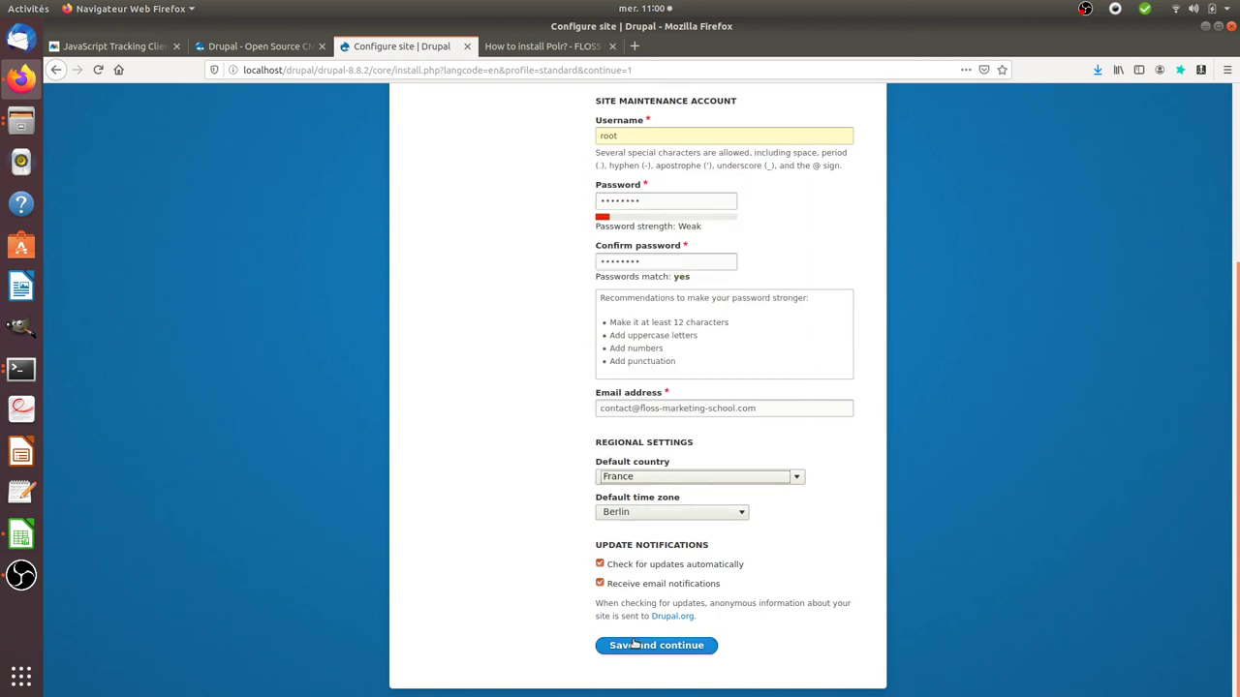
click(600, 583)
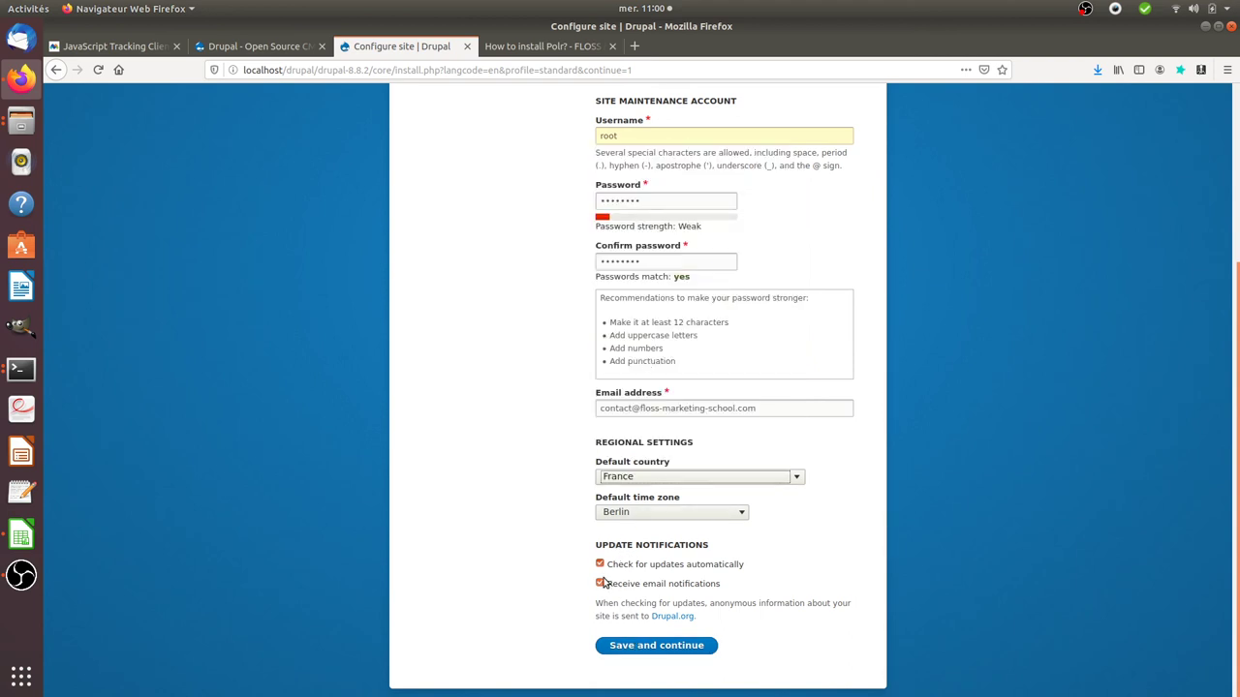
click(637, 645)
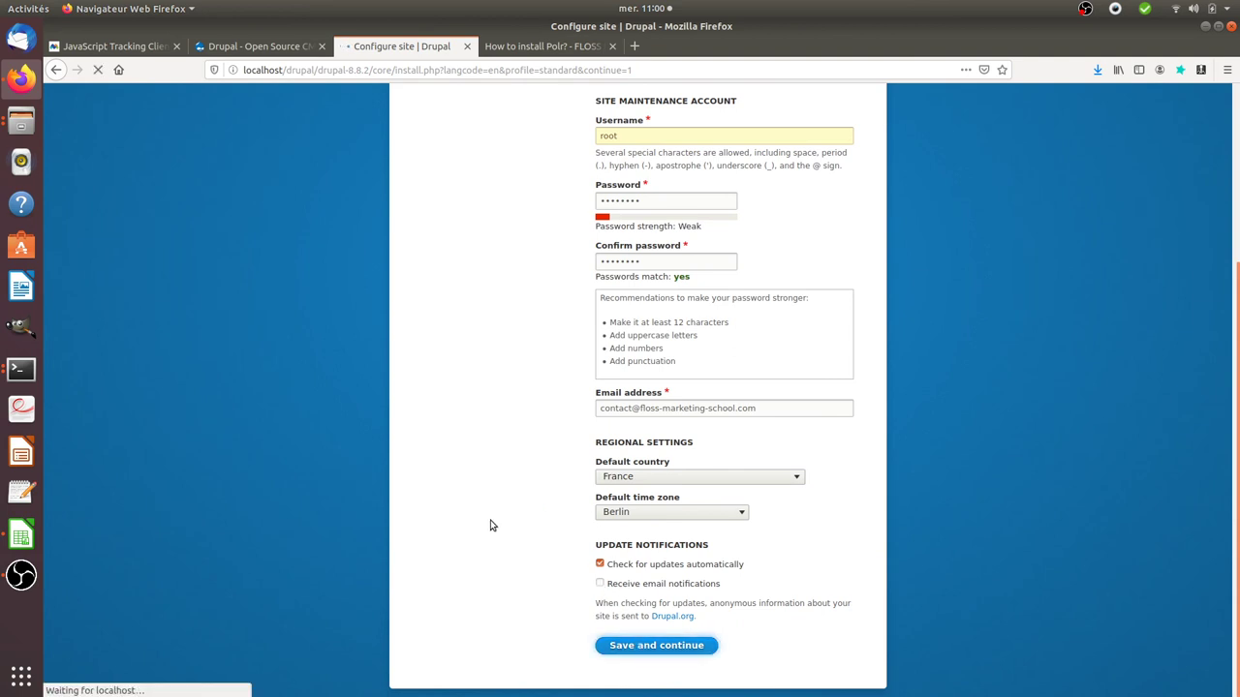